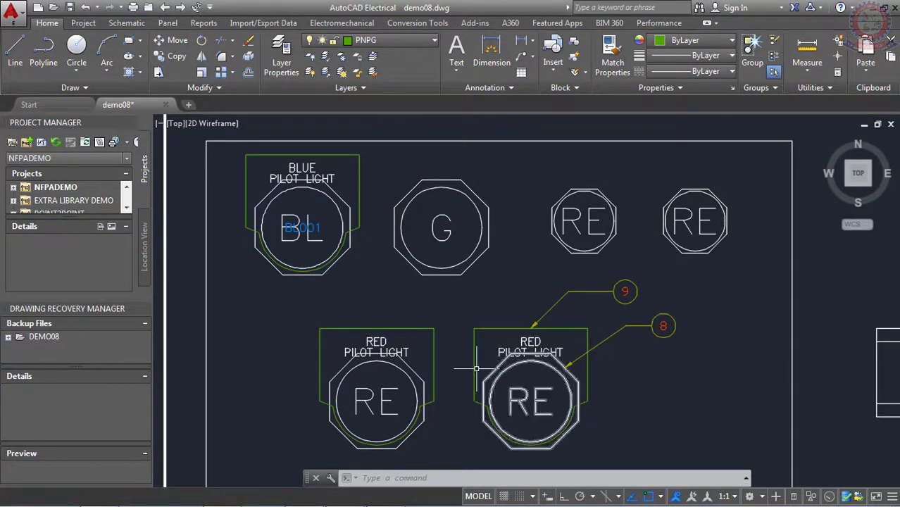
Pan and zoom the panel layout to bring the blue pilot light row into view
scroll(521, 366, up, 5)
scroll(521, 365, down, 5)
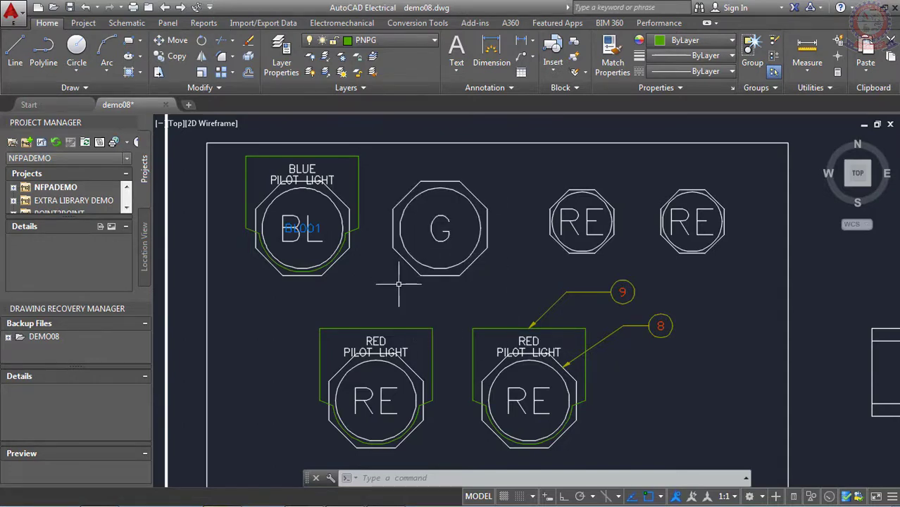
scroll(377, 371, up, 2)
middle_drag(377, 371, 460, 284)
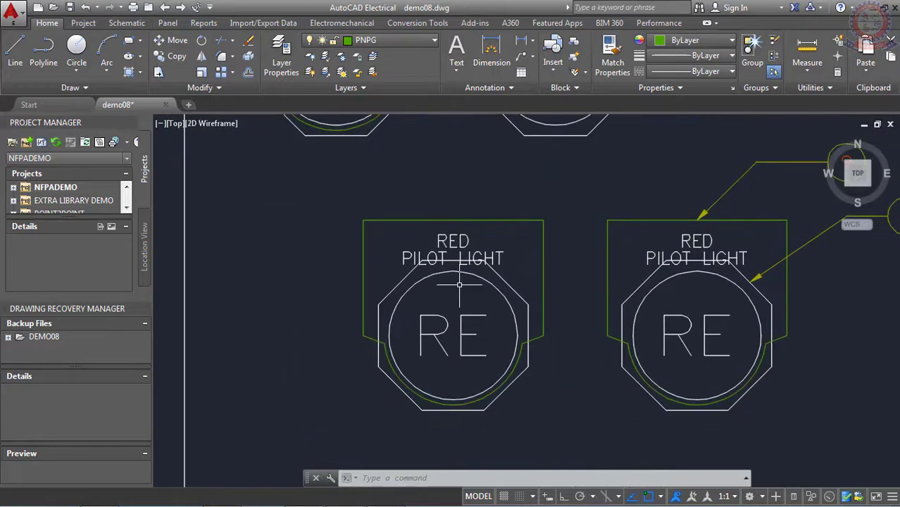
scroll(459, 285, up, 2)
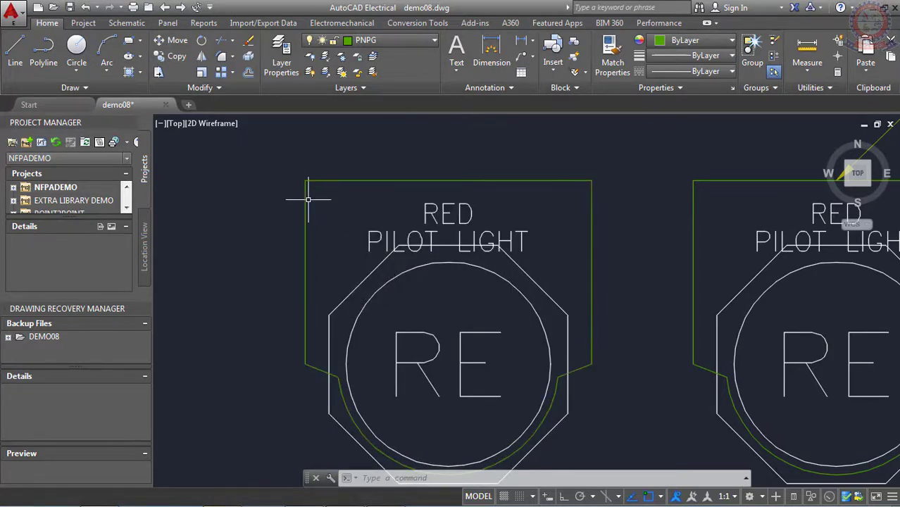
scroll(344, 227, down, 2)
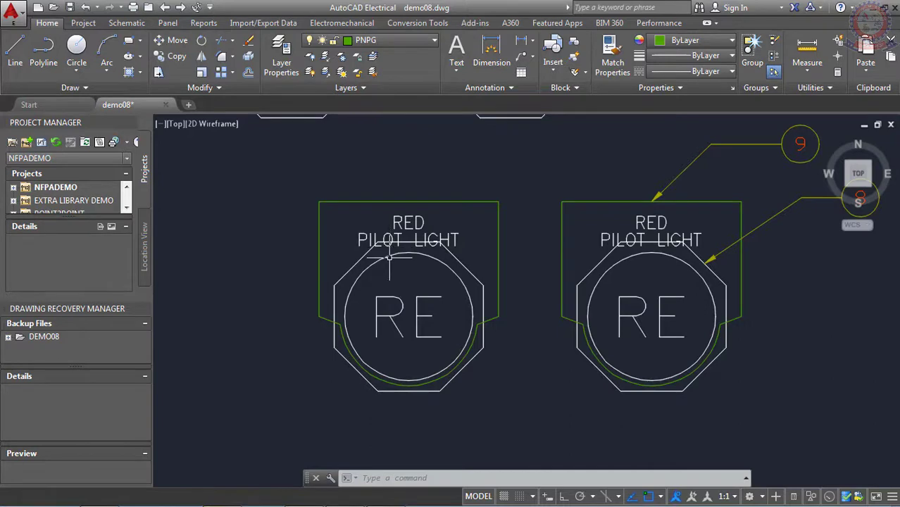
scroll(395, 246, down, 2)
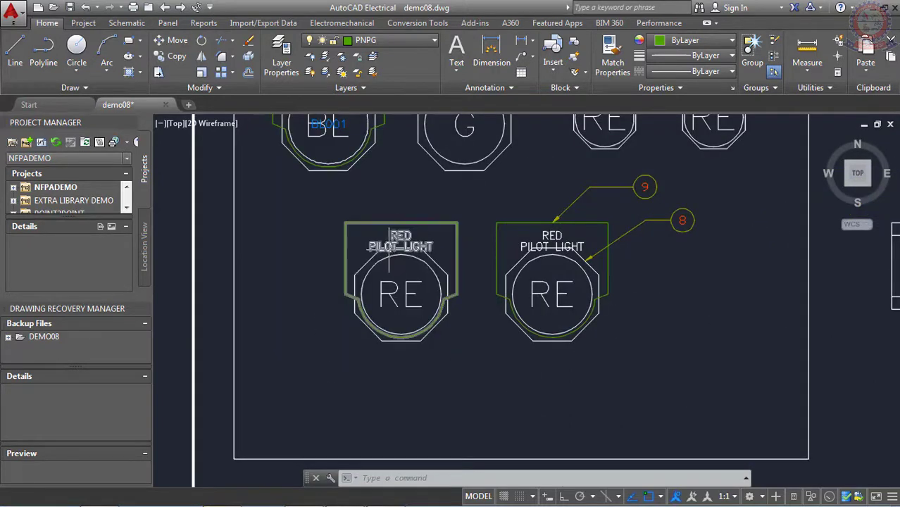
middle_drag(363, 204, 363, 258)
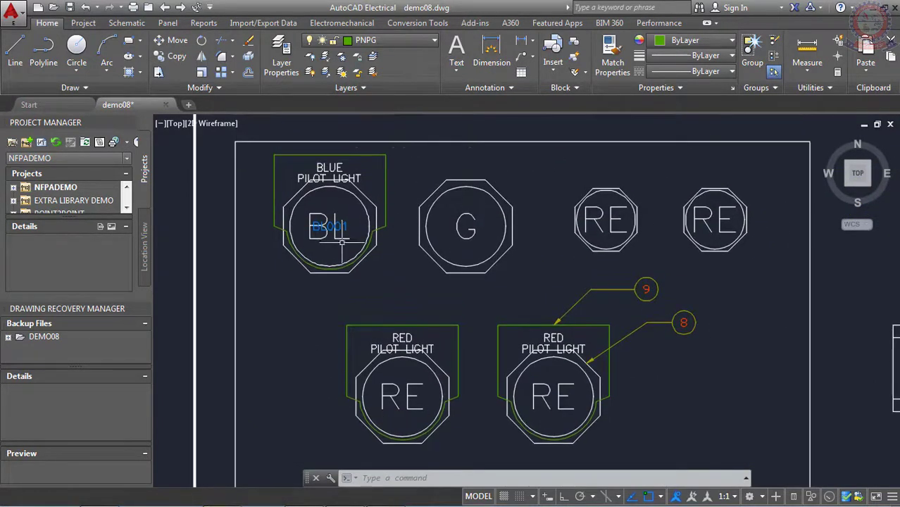
scroll(343, 193, up, 2)
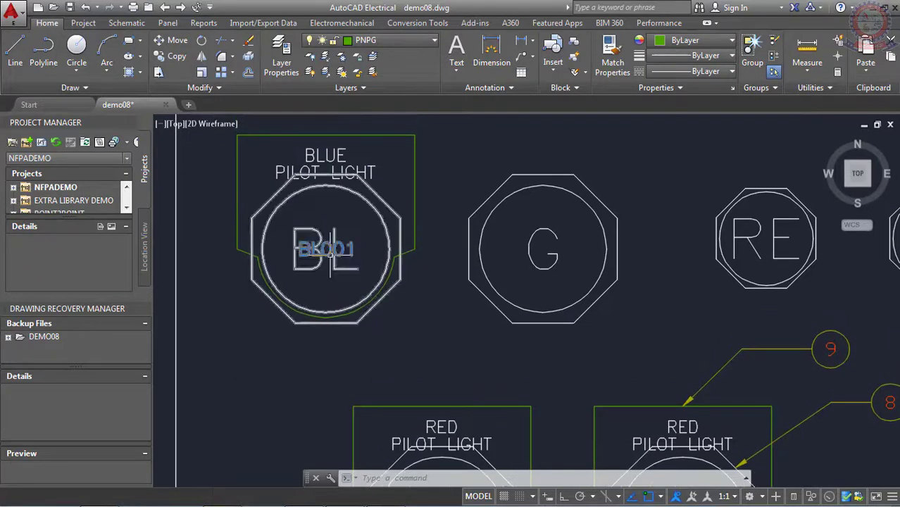
scroll(306, 245, up, 1)
scroll(300, 247, up, 1)
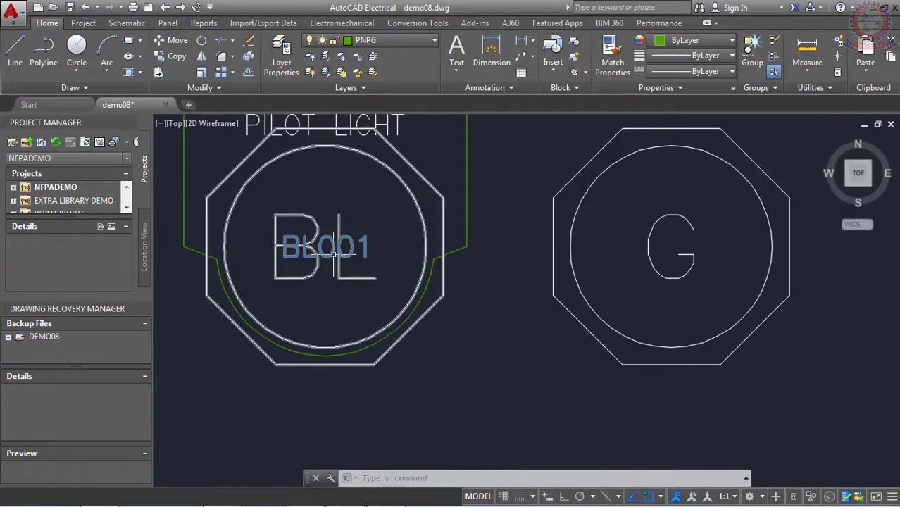
scroll(348, 257, down, 2)
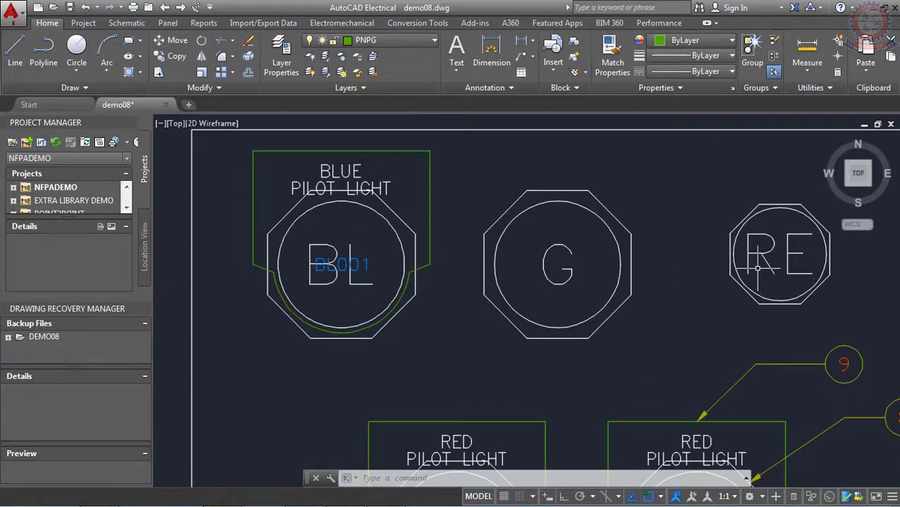
middle_drag(324, 192, 323, 223)
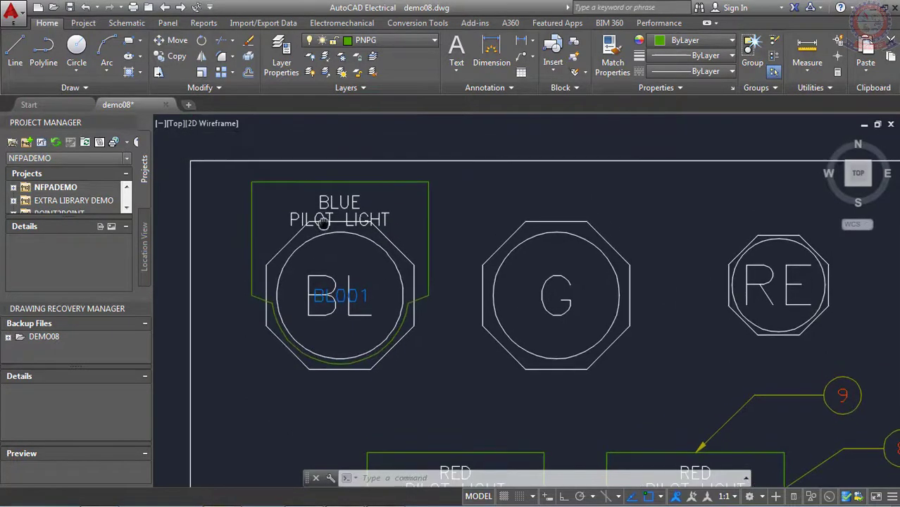
scroll(322, 222, up, 2)
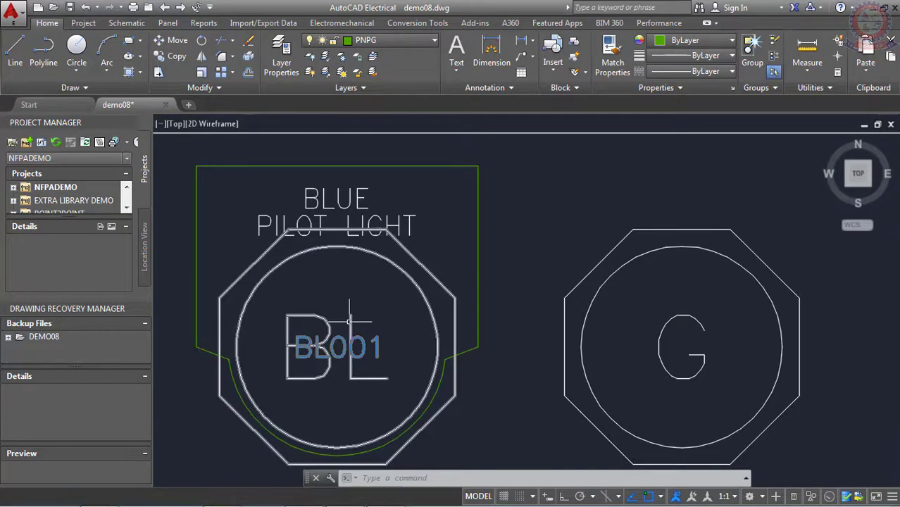
scroll(332, 355, up, 2)
scroll(331, 358, down, 4)
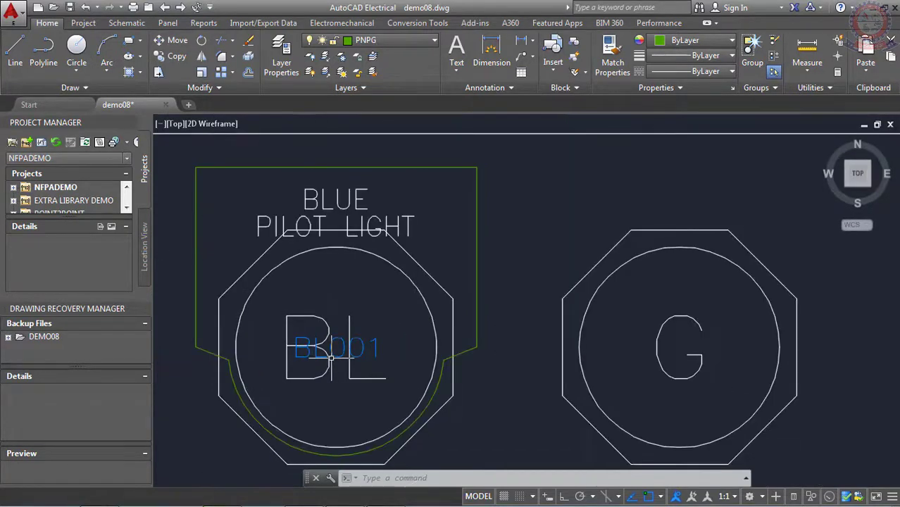
middle_drag(331, 356, 329, 307)
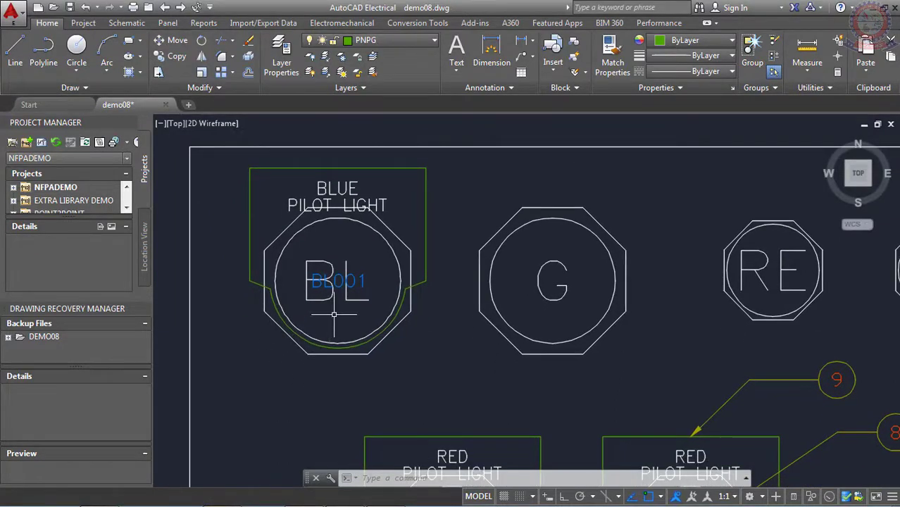
Review the blue pilot light's footprint details and close them unchanged
right_click(364, 338)
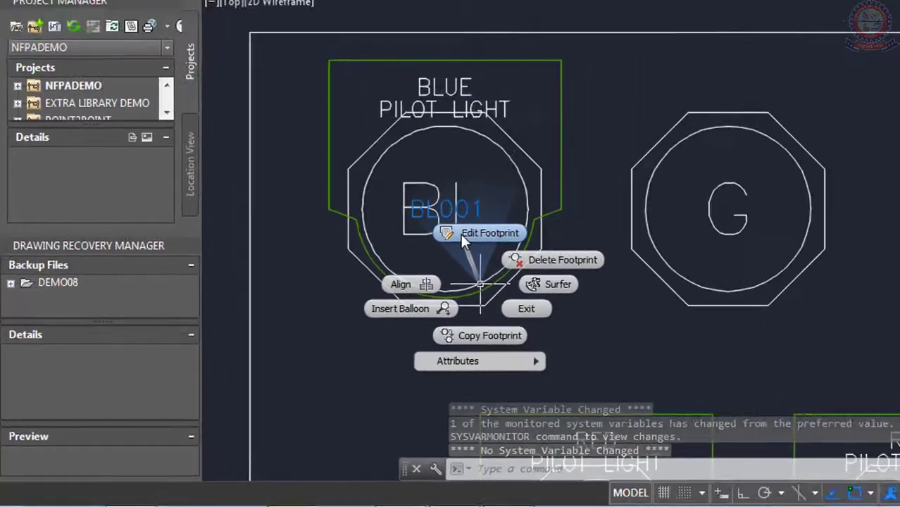
click(535, 193)
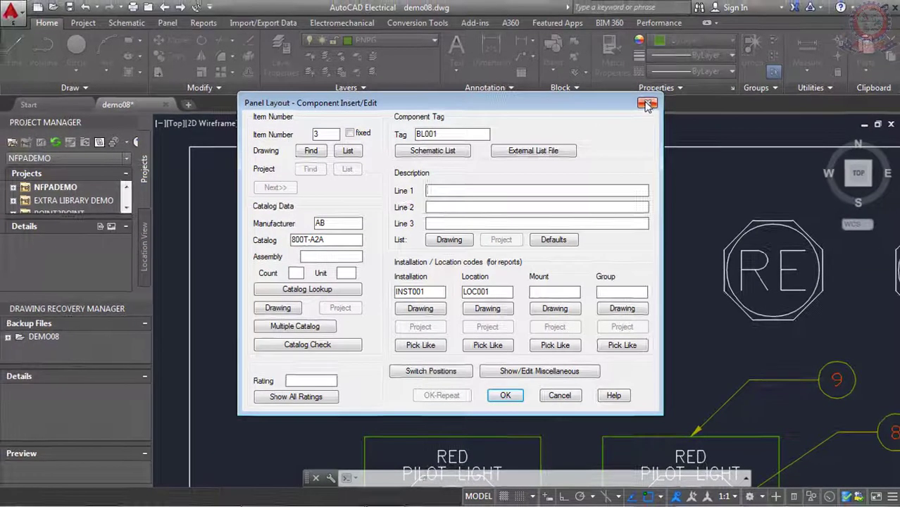
click(675, 61)
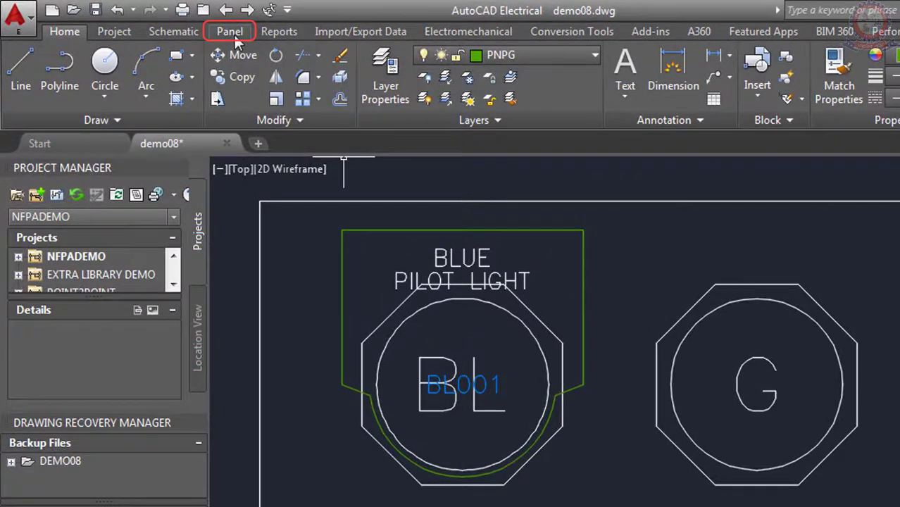
Open the blue pilot light in Component Insert/Edit via Panel > Edit Footprints and close it unchanged
click(234, 33)
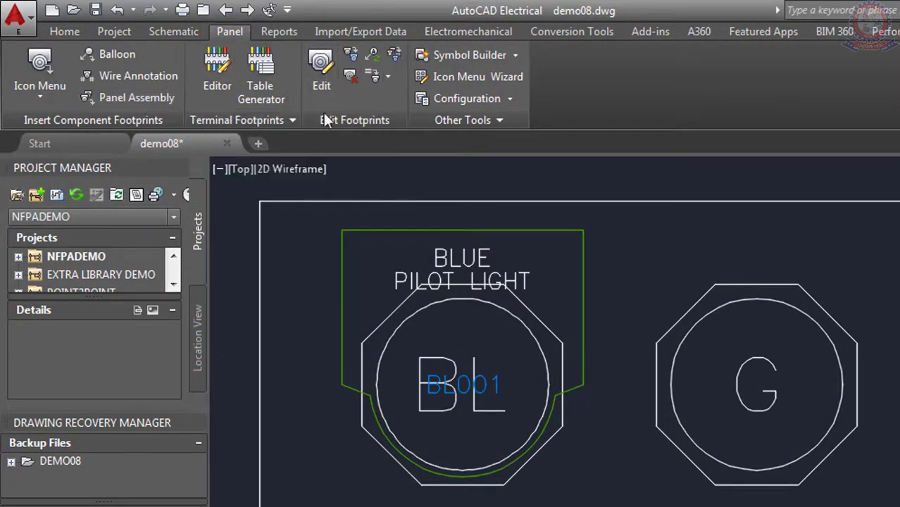
click(320, 63)
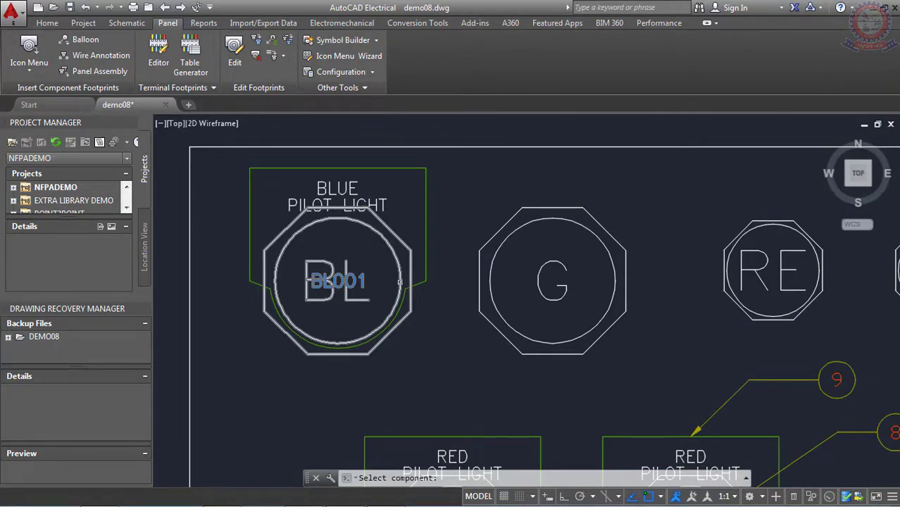
click(400, 281)
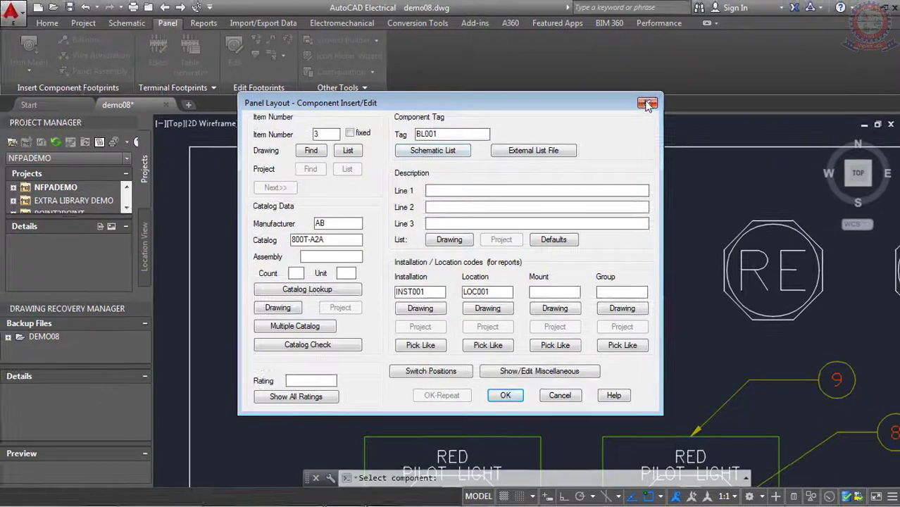
click(648, 102)
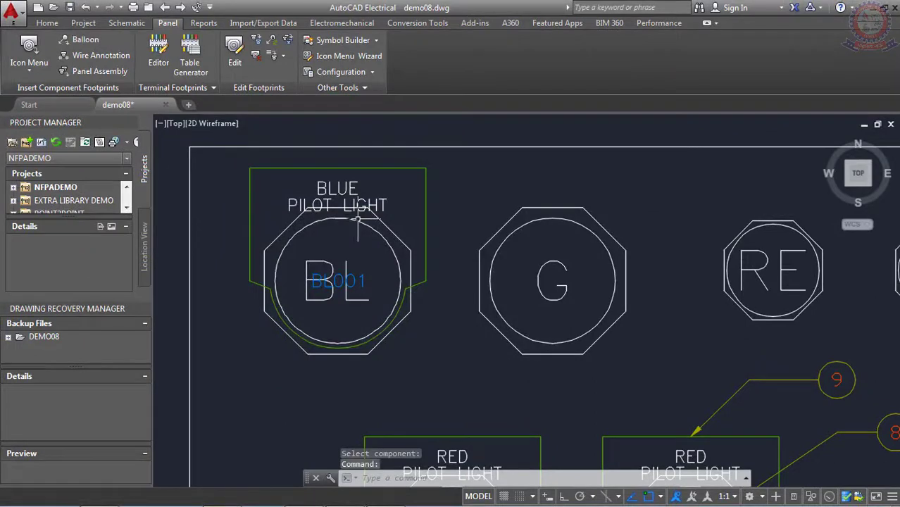
Start Move Attribute on the blue pilot light and select its BL001 tag
scroll(324, 272, down, 2)
scroll(323, 271, up, 4)
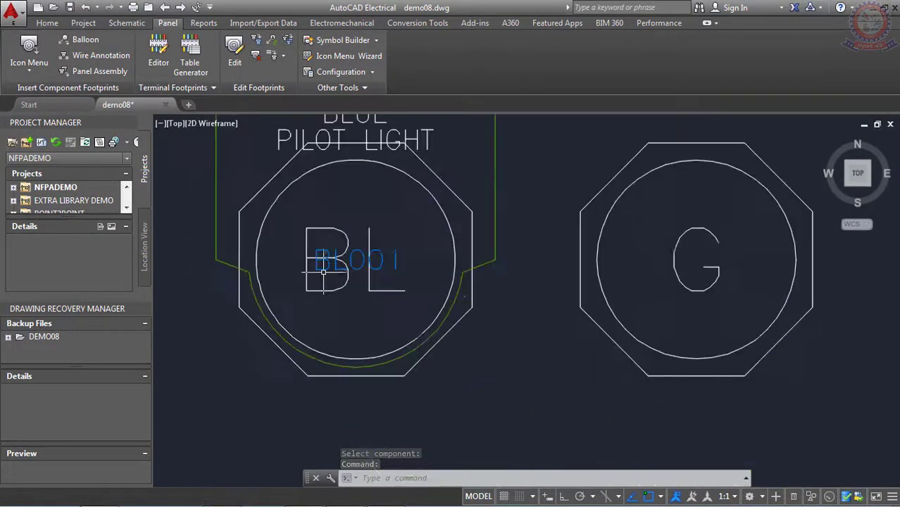
scroll(323, 271, up, 2)
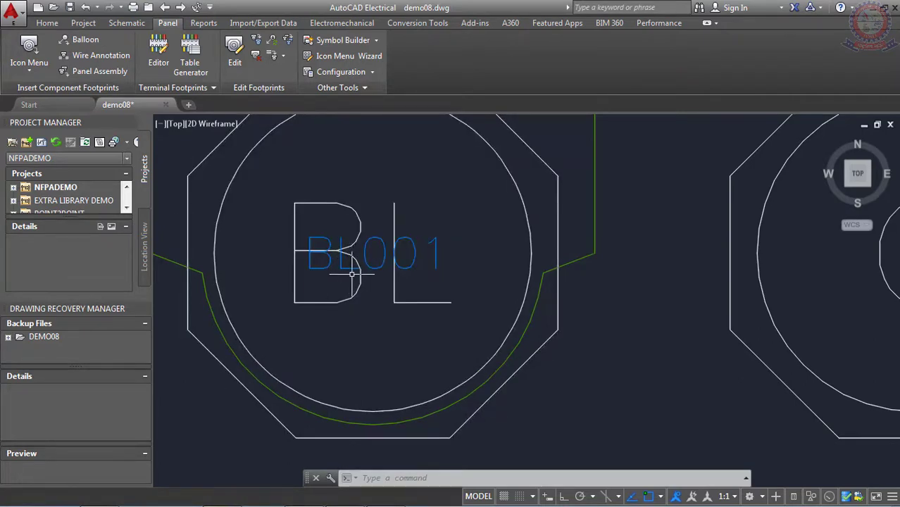
scroll(375, 268, down, 2)
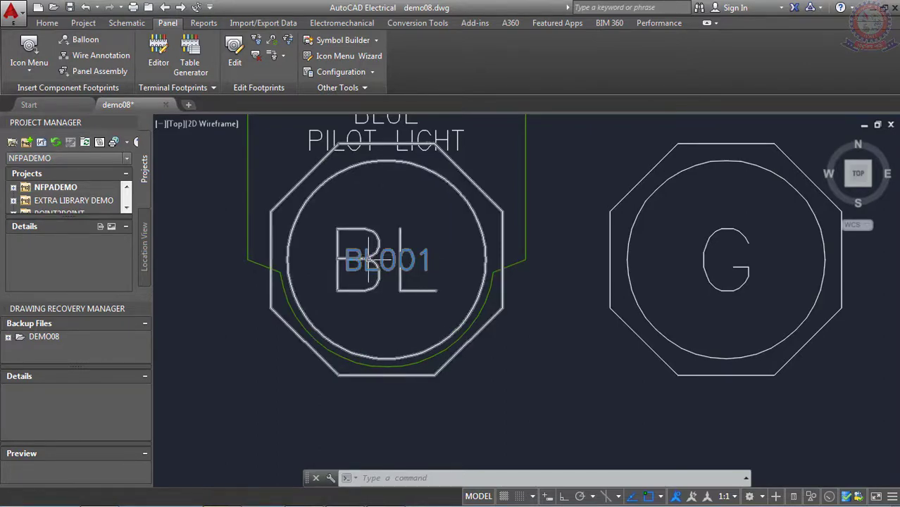
right_click(369, 261)
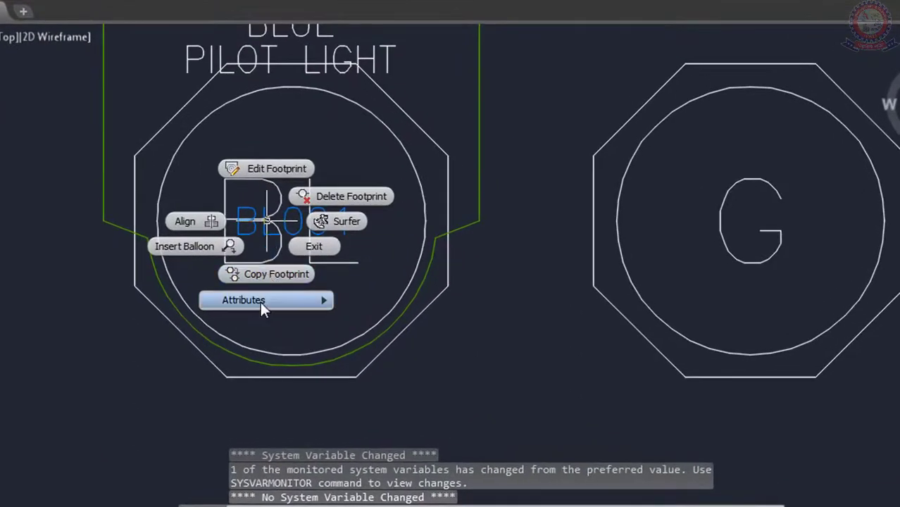
mouse_move(260, 303)
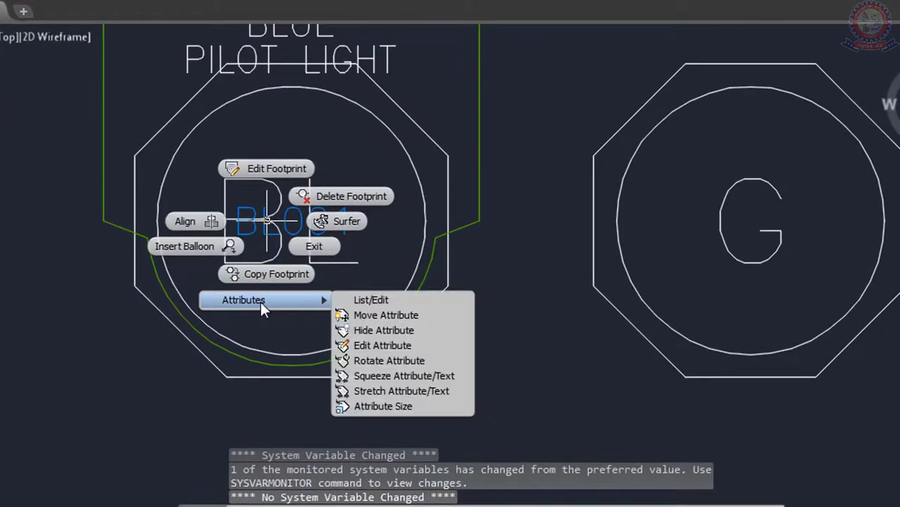
click(370, 315)
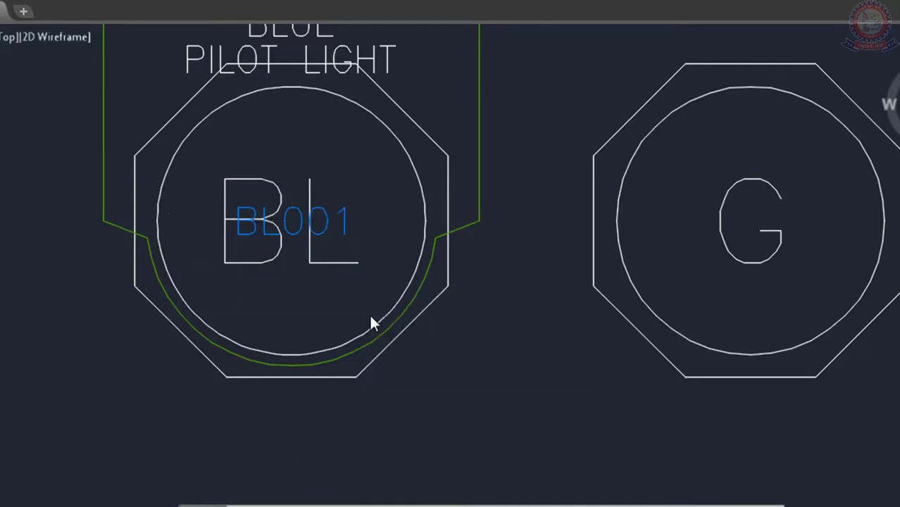
click(346, 215)
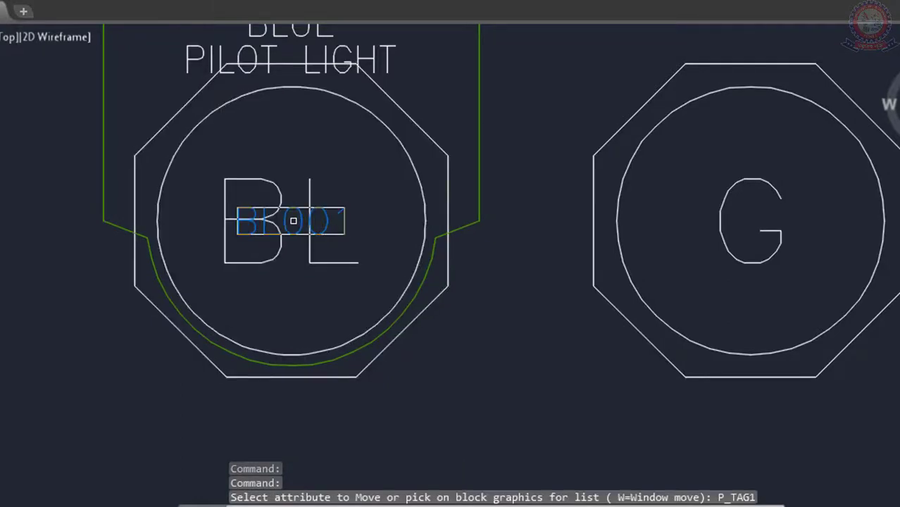
click(294, 221)
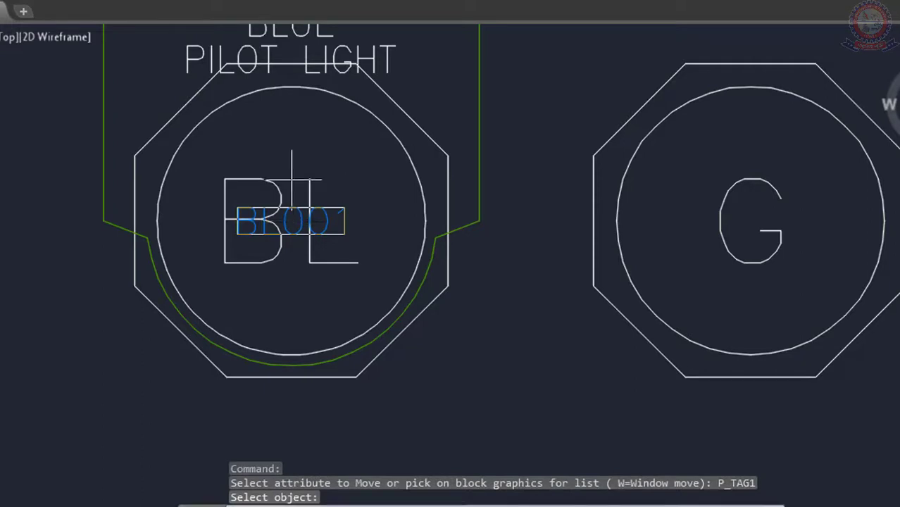
Place the BL001 tag above the BL lettering and zoom to check its position
click(275, 221)
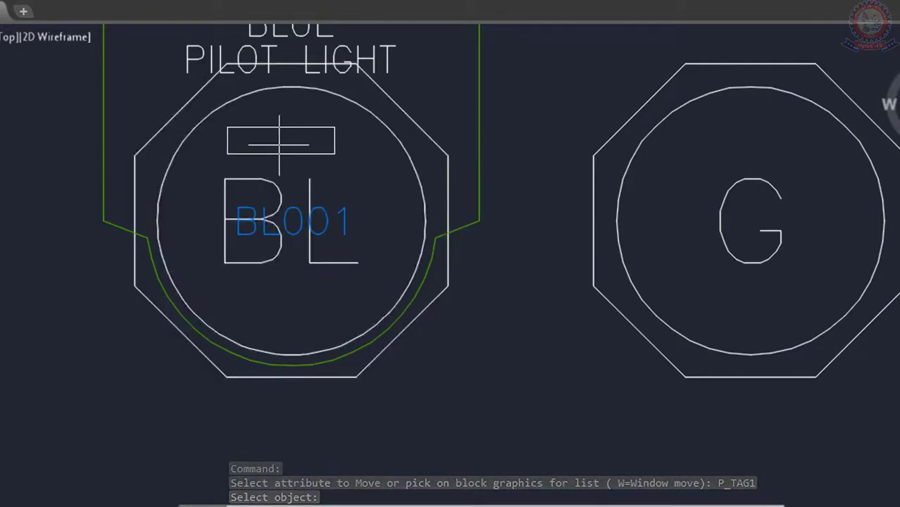
click(280, 144)
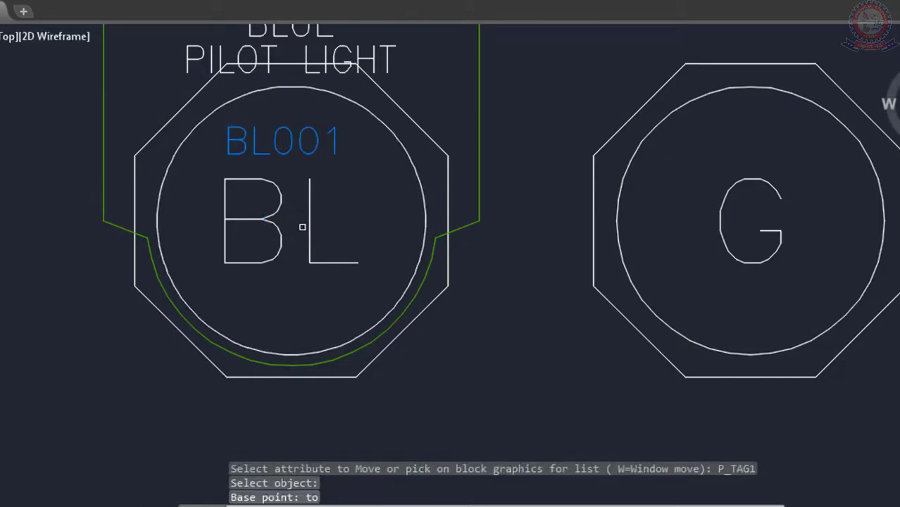
scroll(457, 321, down, 3)
scroll(349, 208, up, 5)
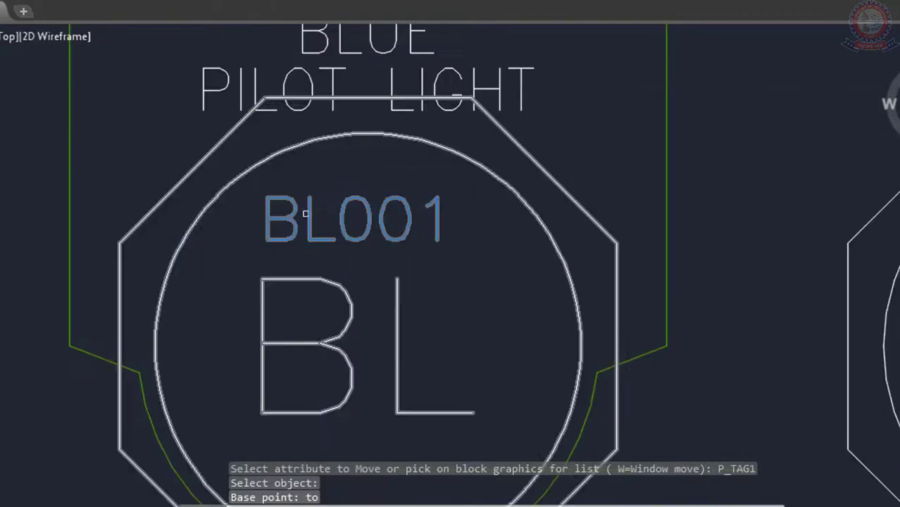
scroll(305, 206, down, 2)
scroll(299, 201, up, 1)
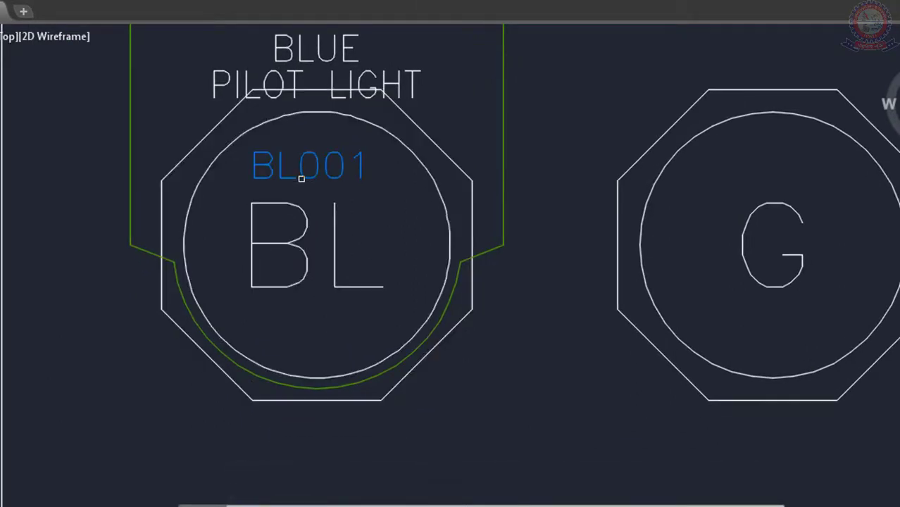
scroll(299, 176, down, 1)
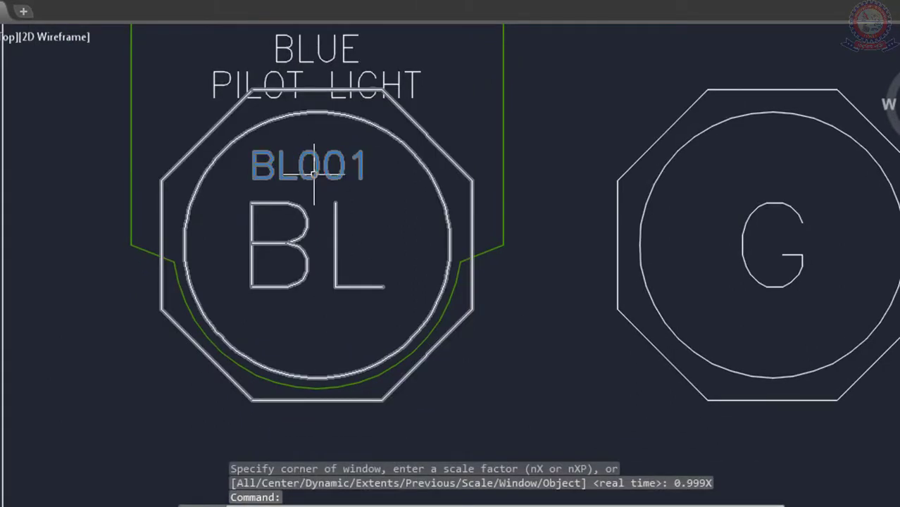
Edit the tag attribute, inserting a 0 so BL001 becomes BL0001
right_click(317, 170)
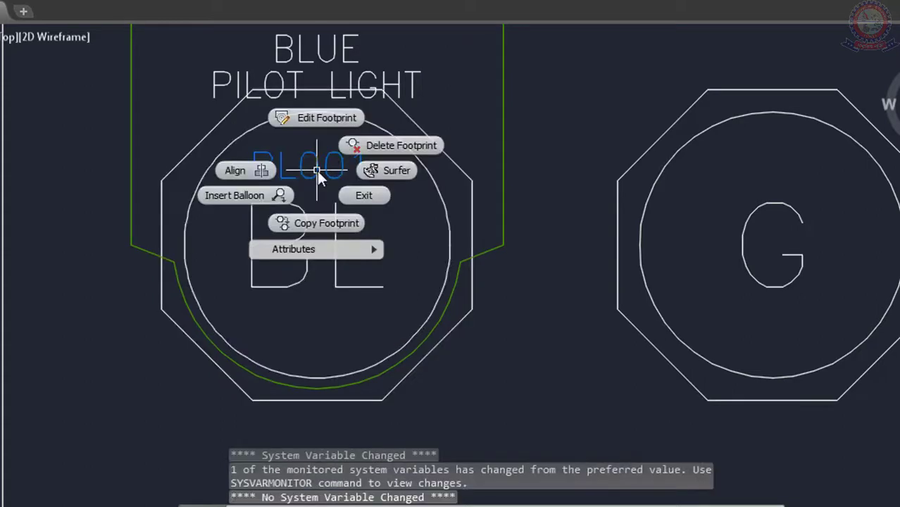
mouse_move(310, 255)
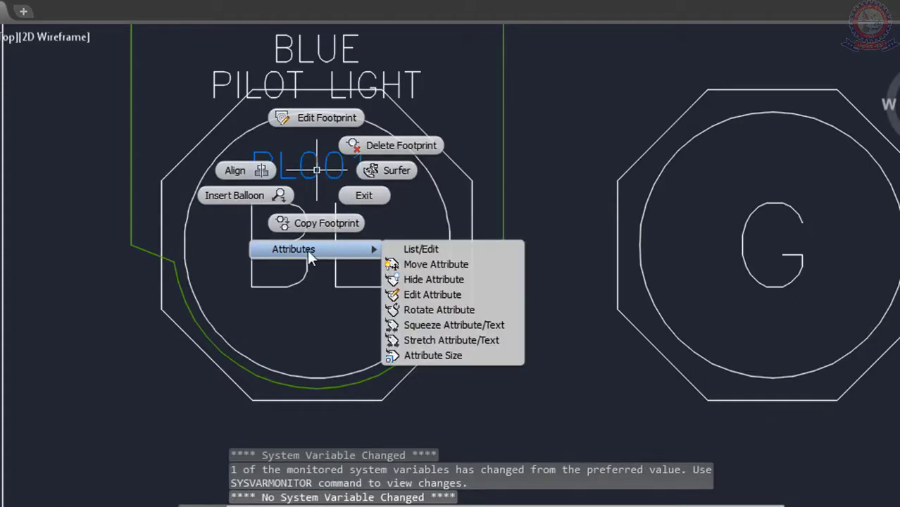
click(433, 295)
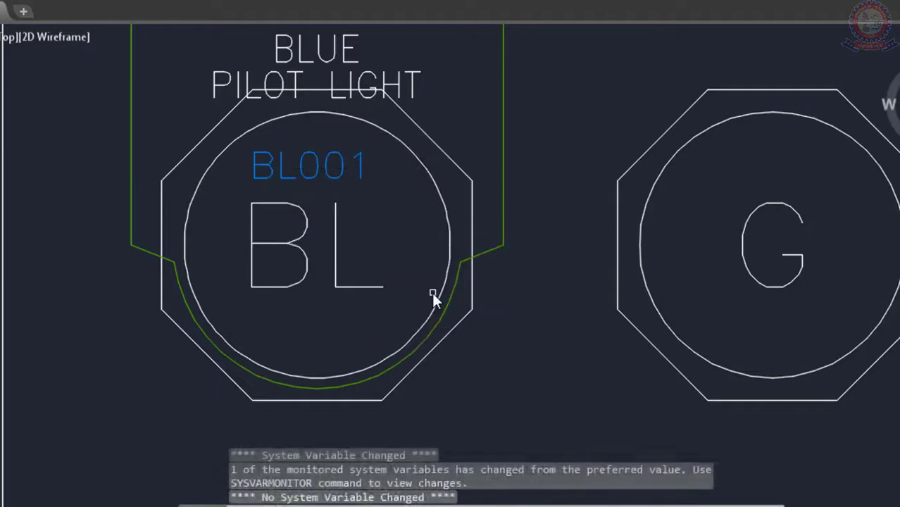
click(364, 170)
click(213, 196)
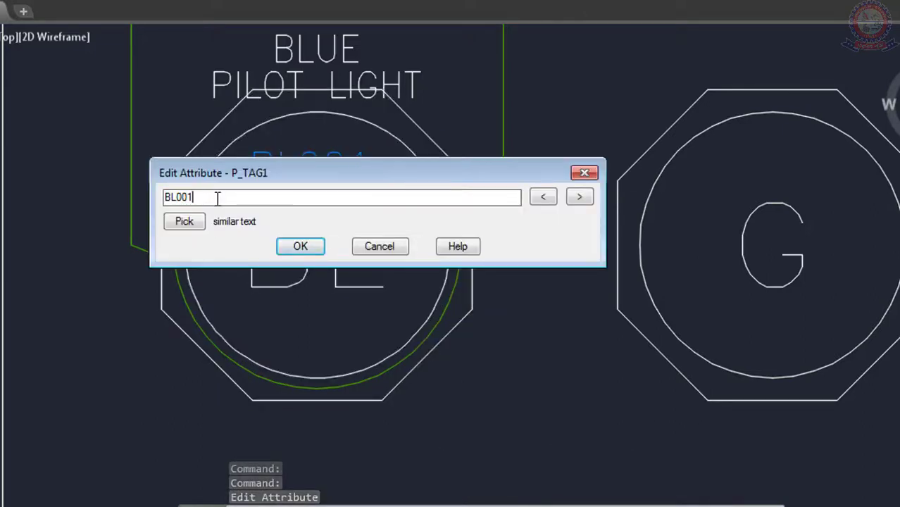
click(185, 196)
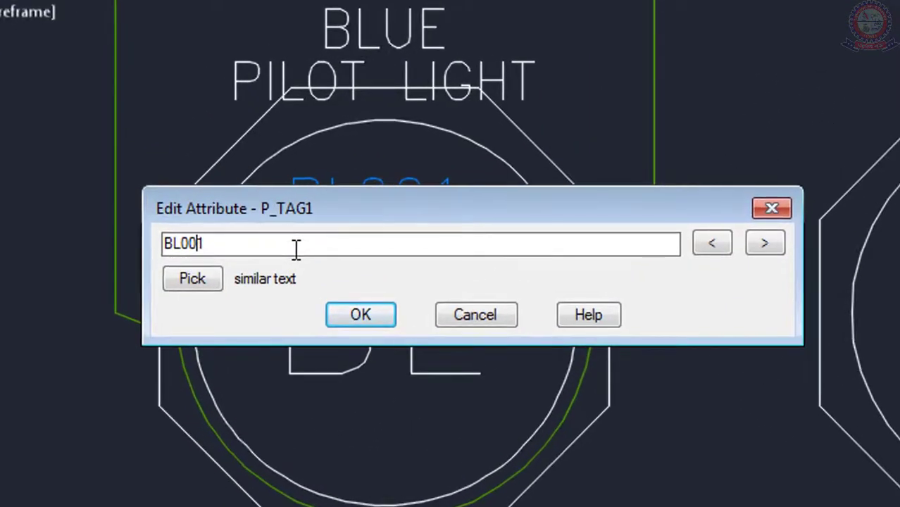
click(350, 313)
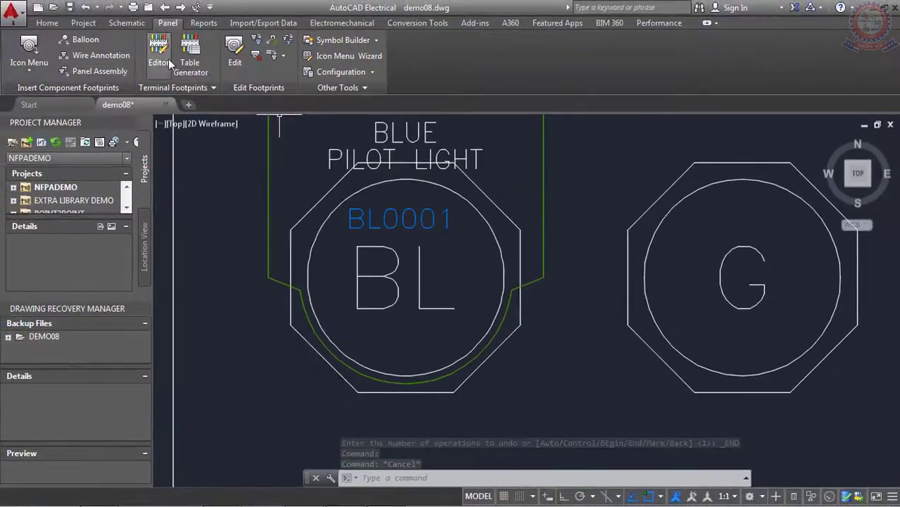
Reopen the pilot light via Edit Footprints and accept its details with tag BL001
click(234, 55)
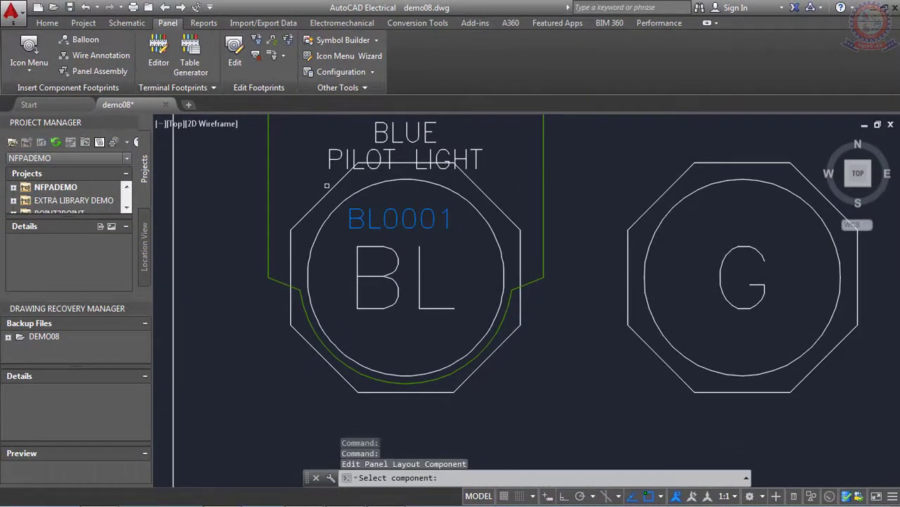
click(329, 191)
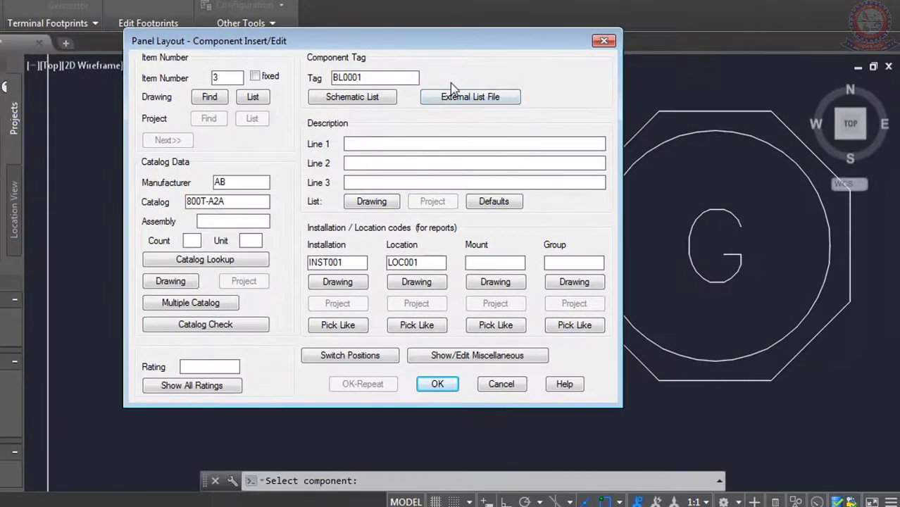
click(437, 384)
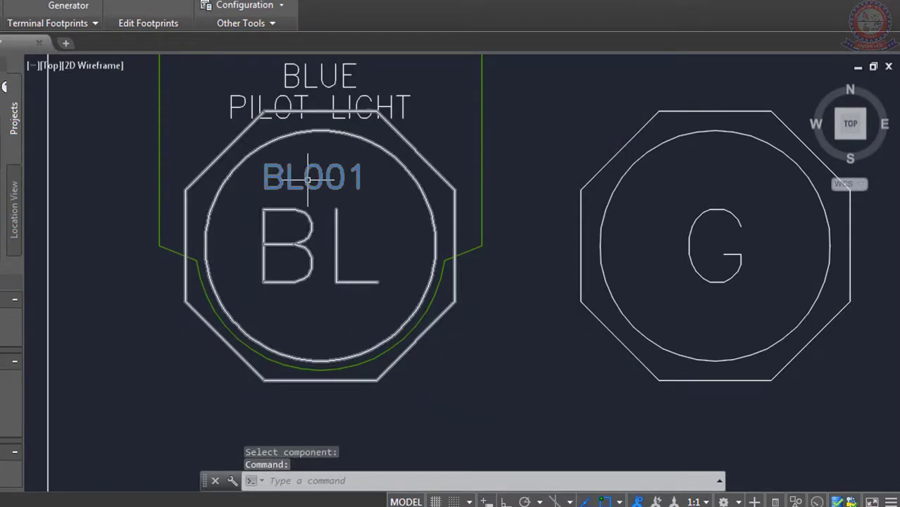
Append UE to the BL colour attribute so the lettering reads BLUE
right_click(304, 245)
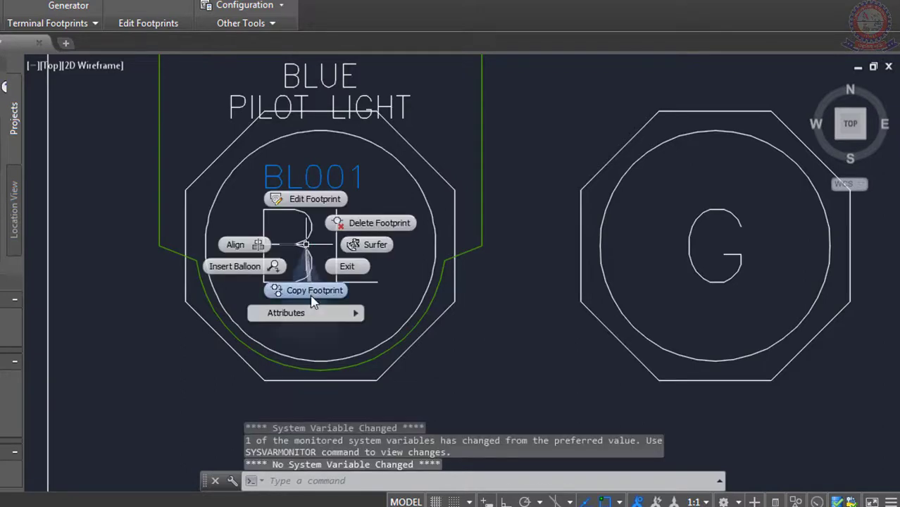
click(302, 317)
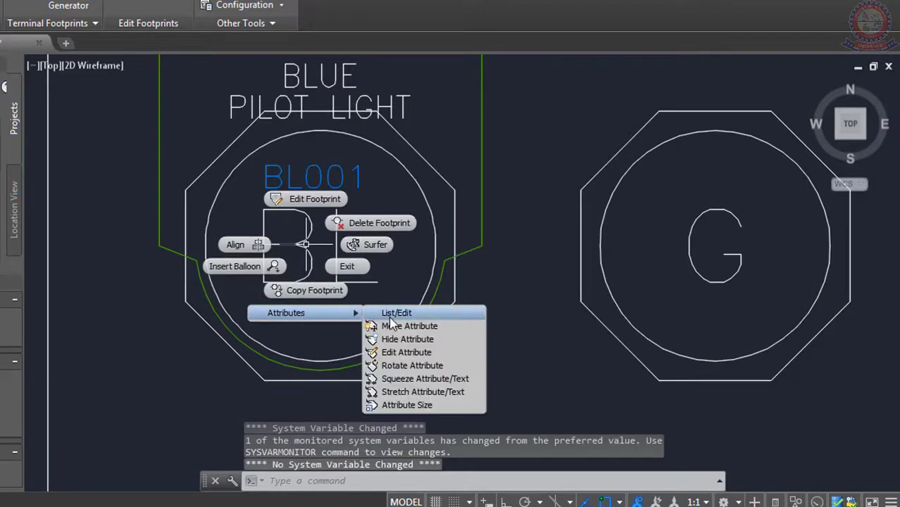
click(407, 353)
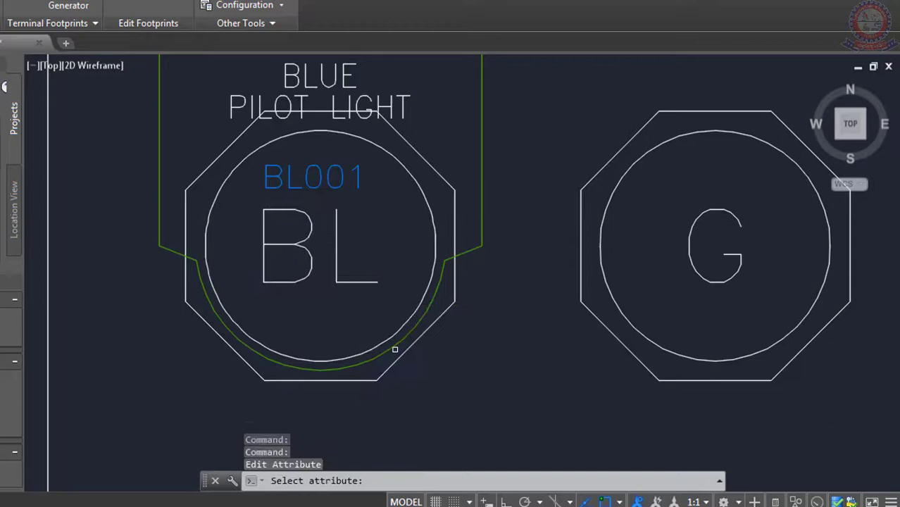
click(370, 283)
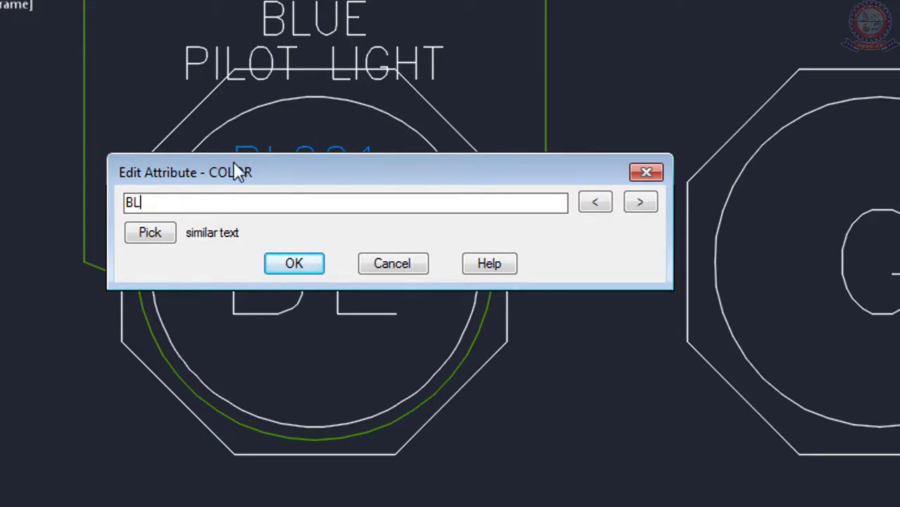
text(UE)
click(293, 264)
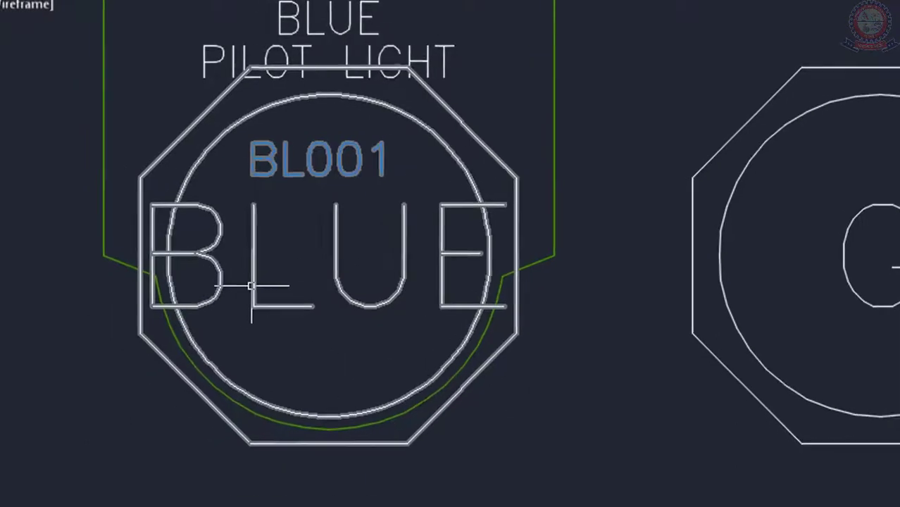
Edit the colour attribute, deleting UE so BLUE reads BL again
right_click(237, 294)
mouse_move(346, 344)
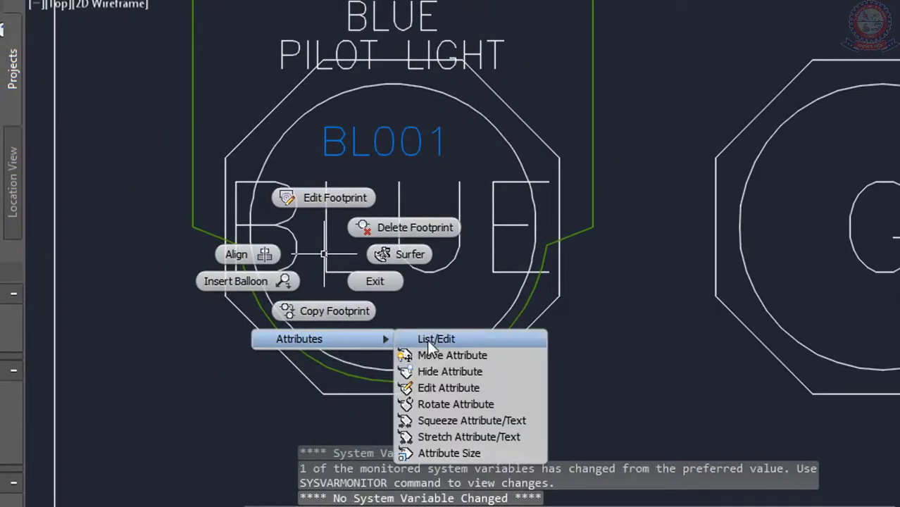
click(439, 384)
click(417, 268)
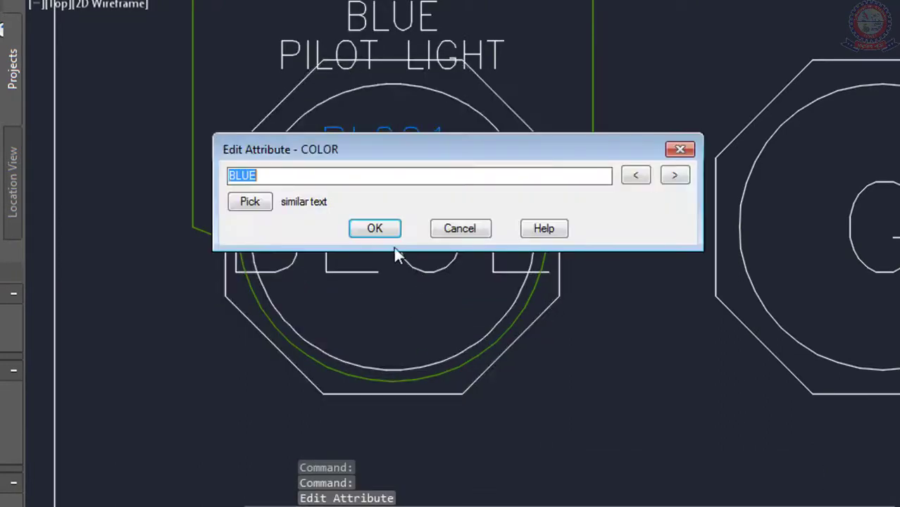
click(289, 170)
key(BackSpace)
key(BackSpace)
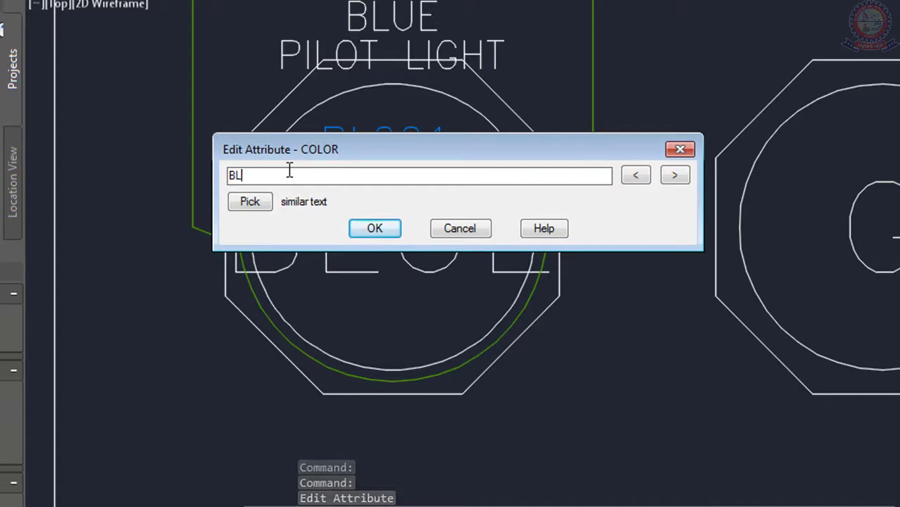
click(375, 232)
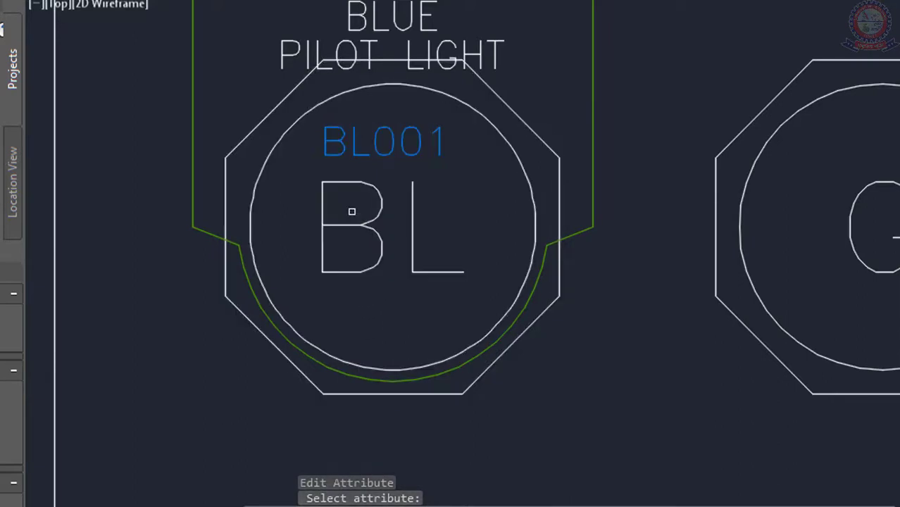
Pan the panel view and cancel the running command with Esc
scroll(371, 147, down, 2)
middle_drag(372, 146, 340, 238)
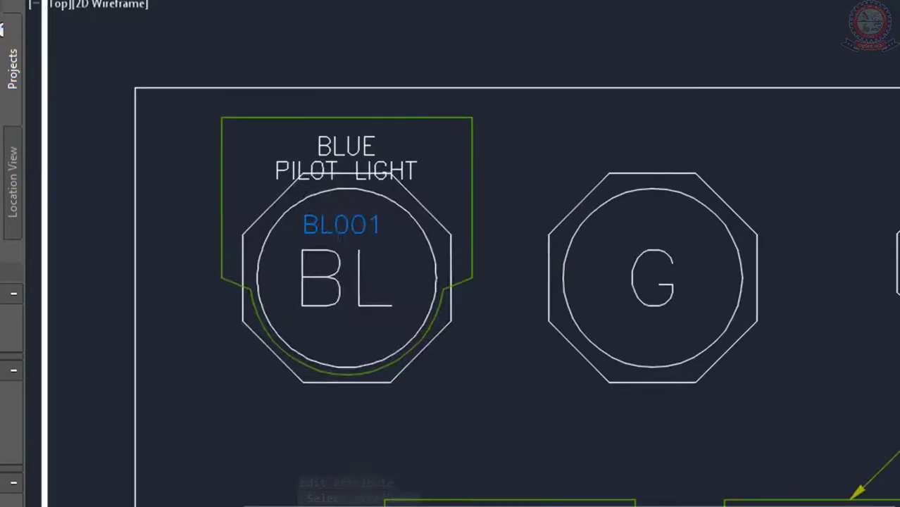
scroll(337, 151, up, 2)
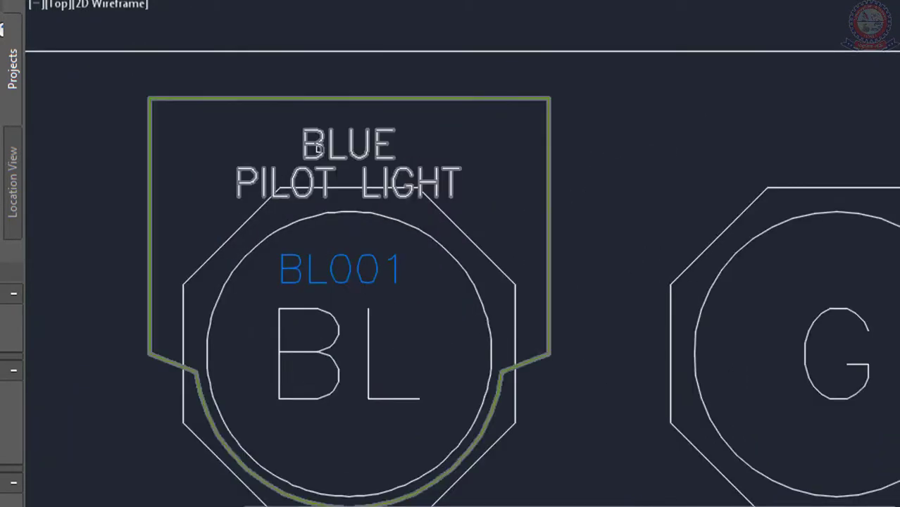
key(Escape)
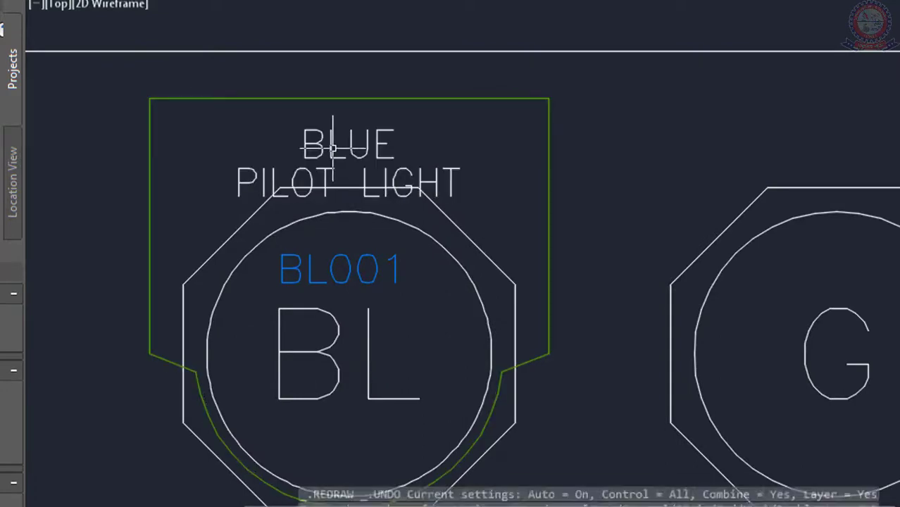
key(Escape)
key(Escape)
key(Escape)
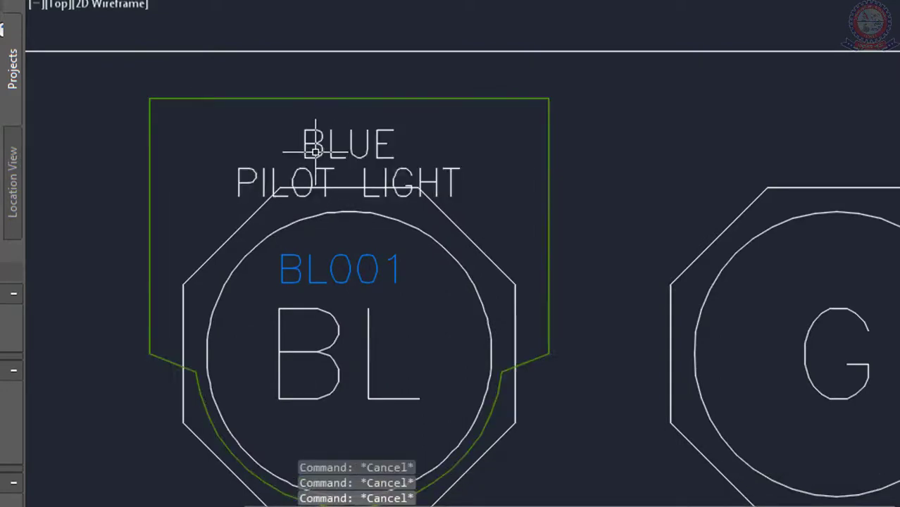
Delete PILOT from the nameplate's Line 2 so it reads BLUE LIGHT, and update related BL001 components
right_click(316, 146)
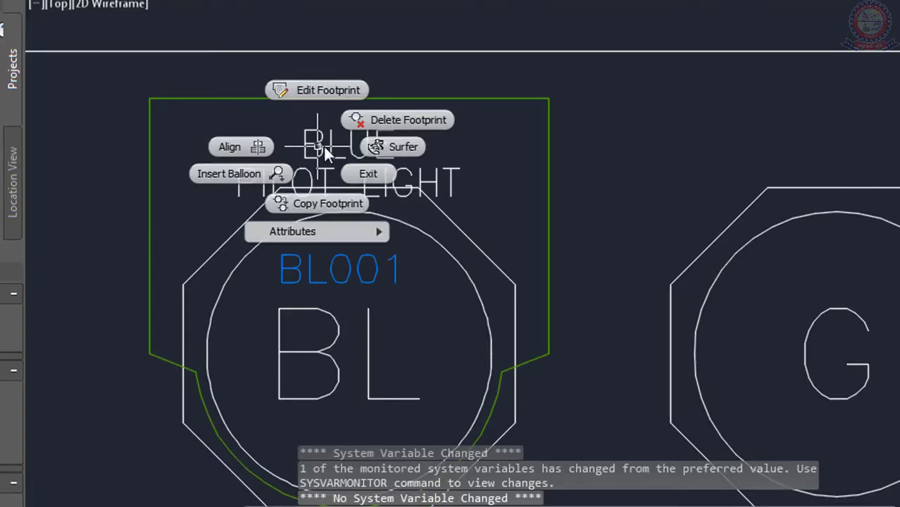
click(333, 88)
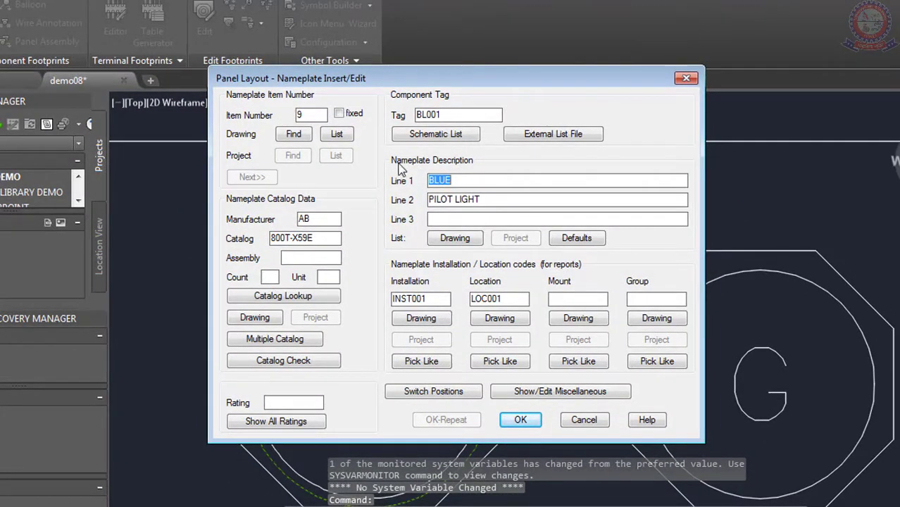
click(464, 181)
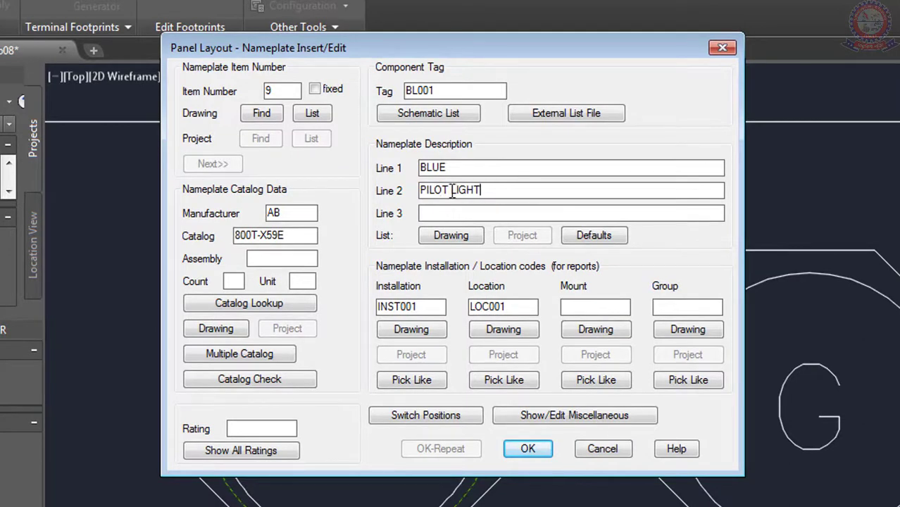
drag(449, 190, 334, 192)
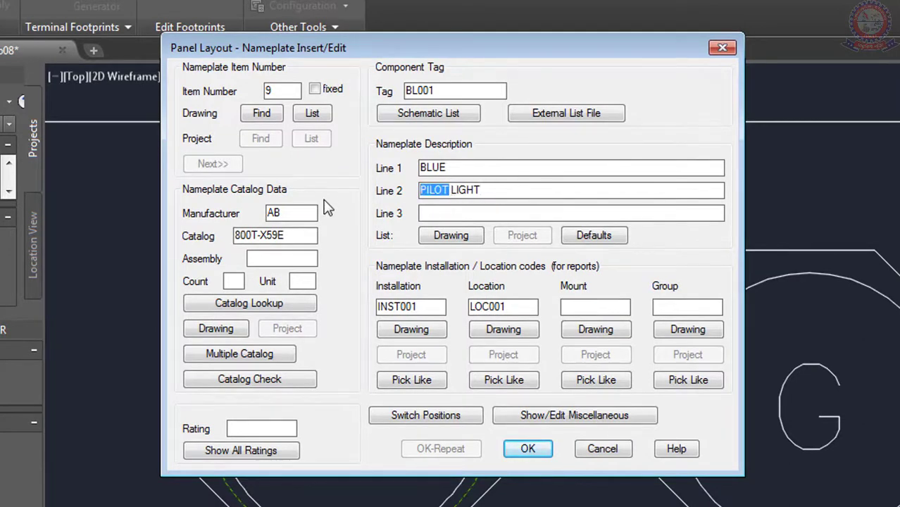
key(BackSpace)
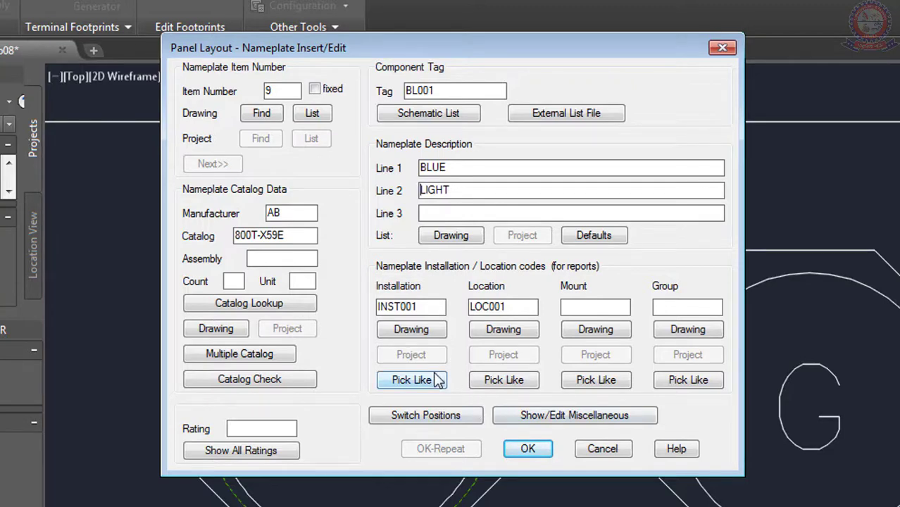
click(525, 450)
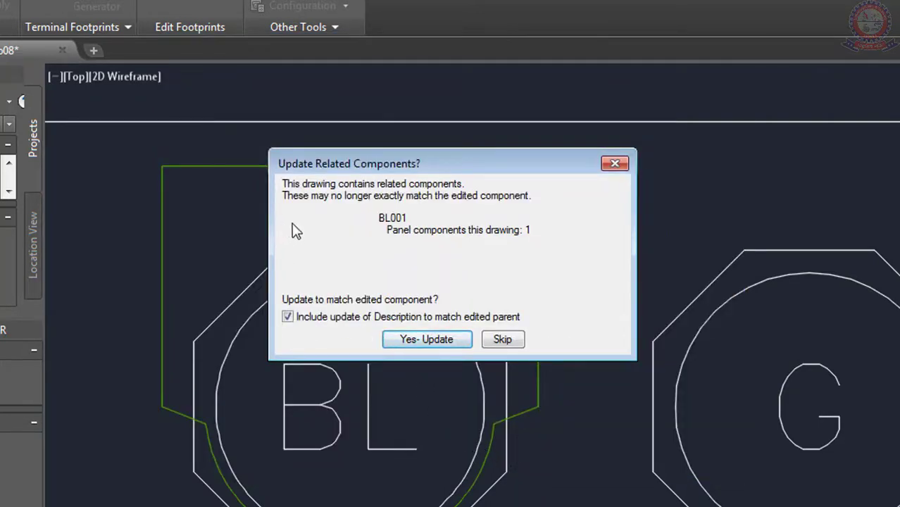
click(423, 339)
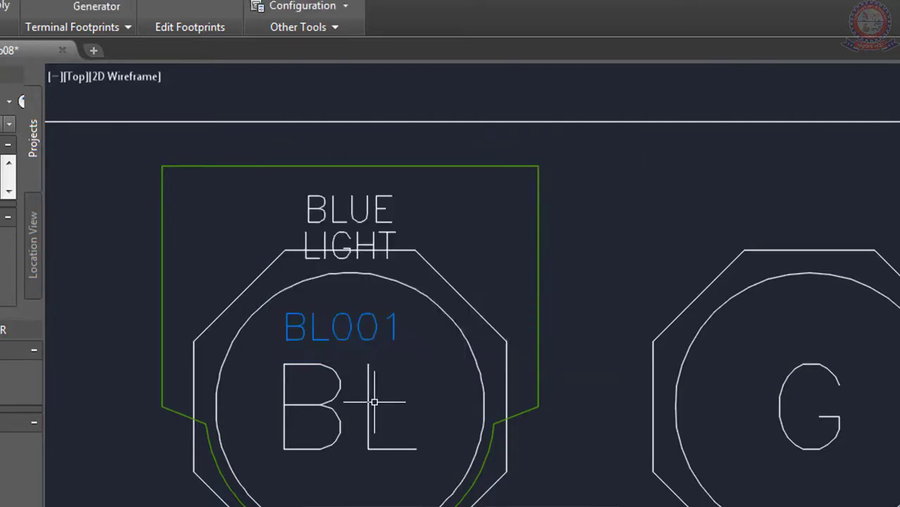
scroll(360, 227, up, 4)
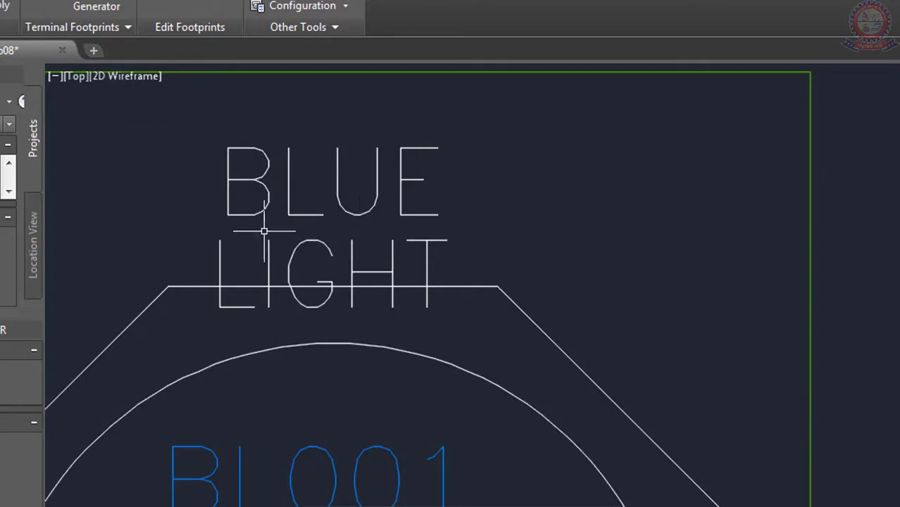
scroll(353, 287, down, 3)
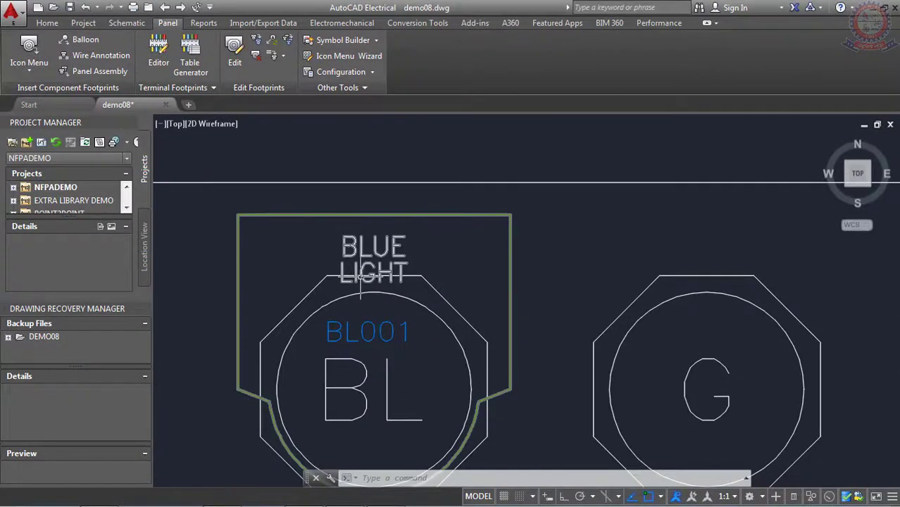
middle_drag(361, 256, 370, 219)
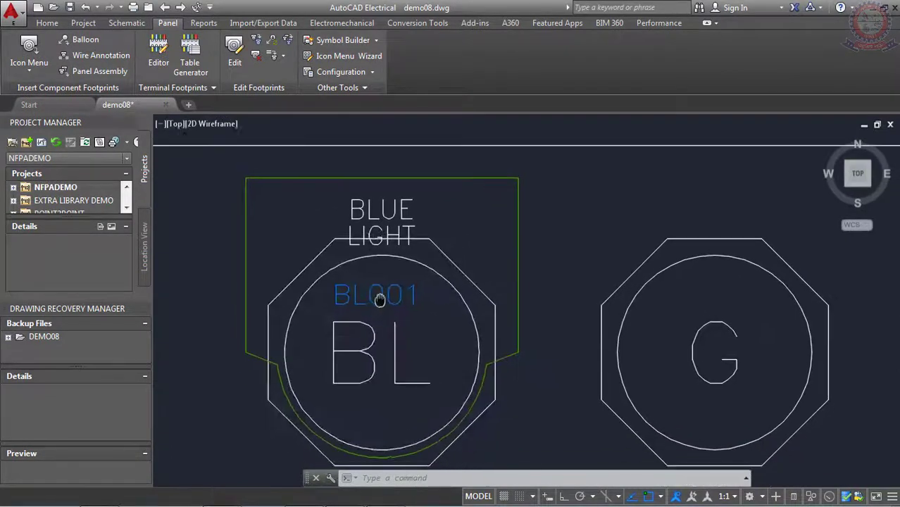
right_click(423, 429)
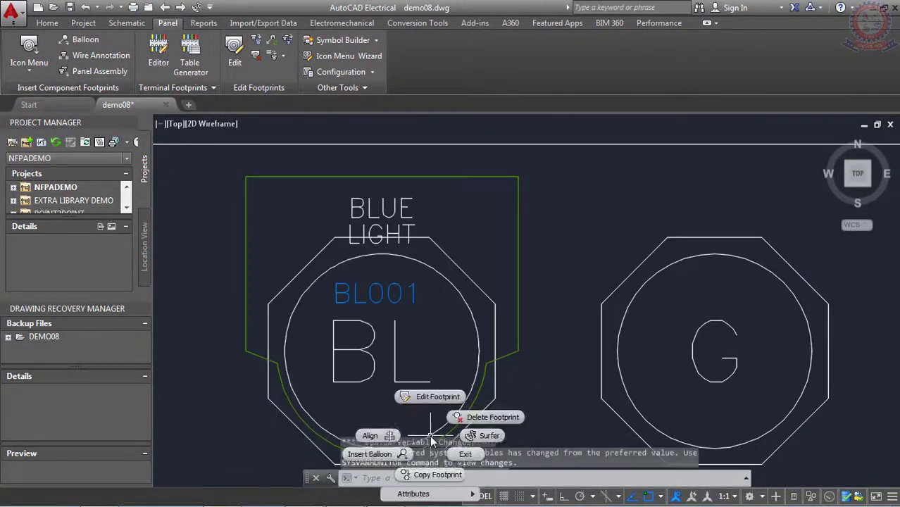
click(437, 397)
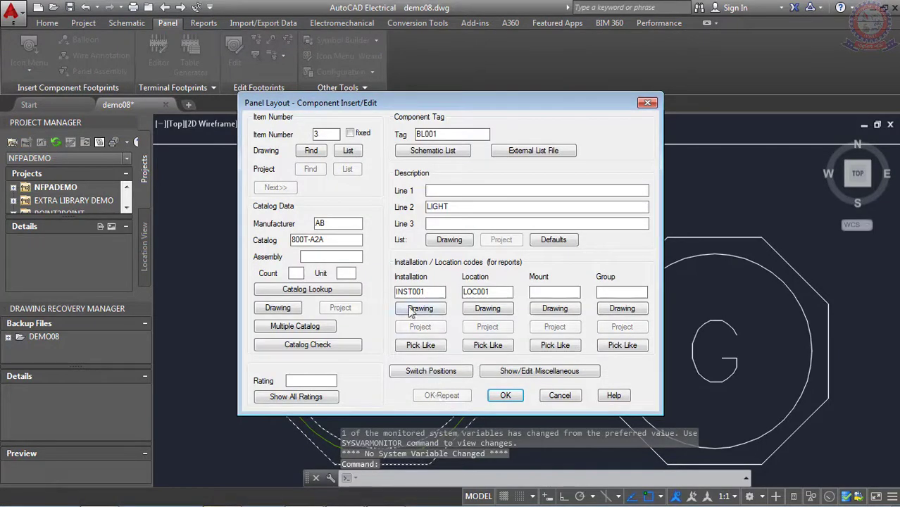
click(646, 104)
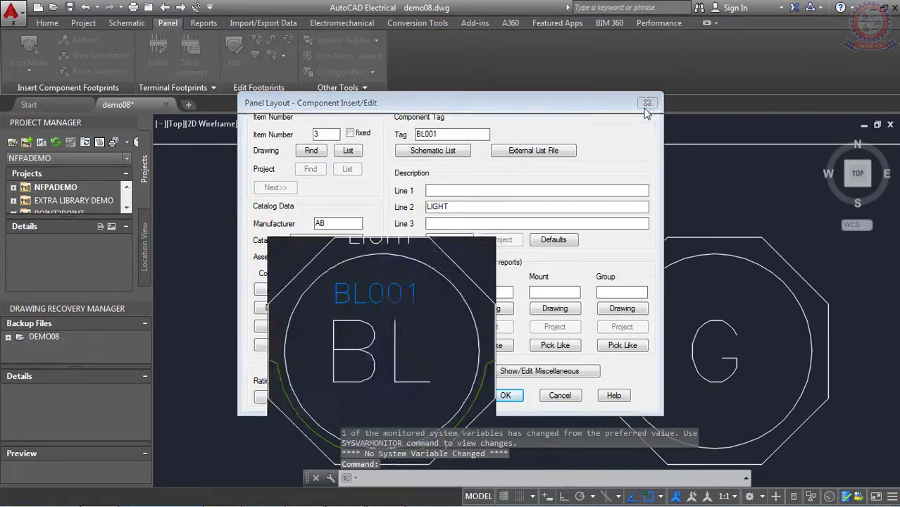
right_click(403, 210)
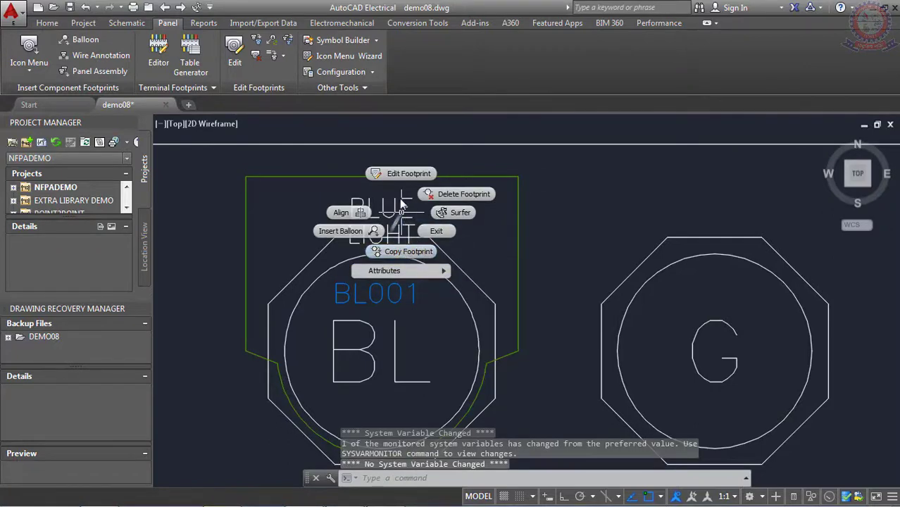
click(406, 174)
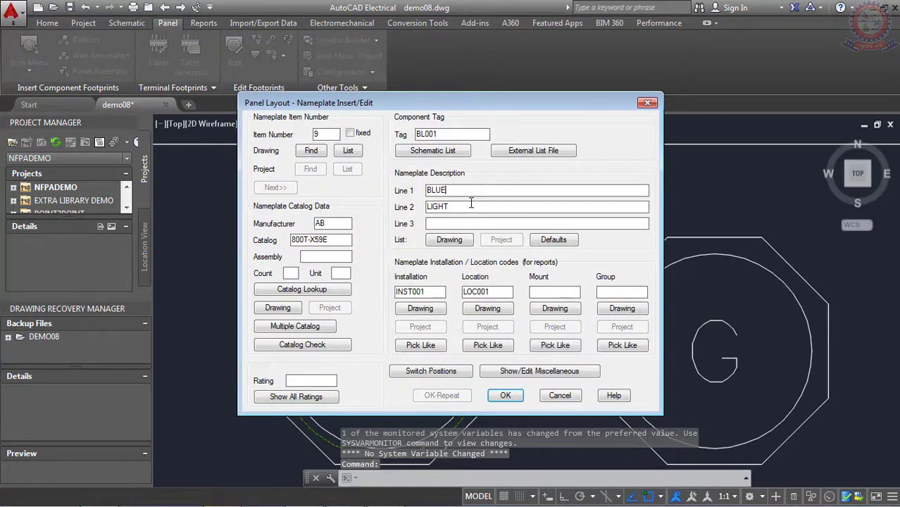
click(647, 103)
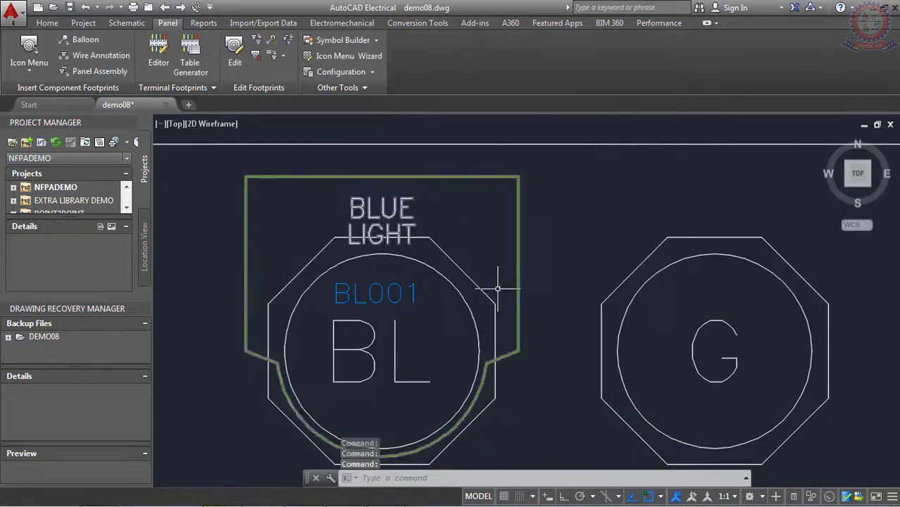
scroll(450, 352, down, 3)
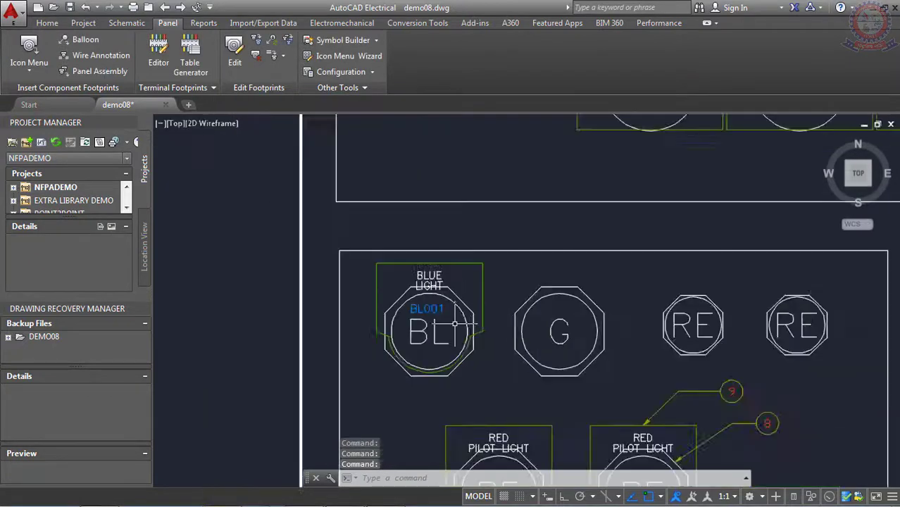
right_click(445, 377)
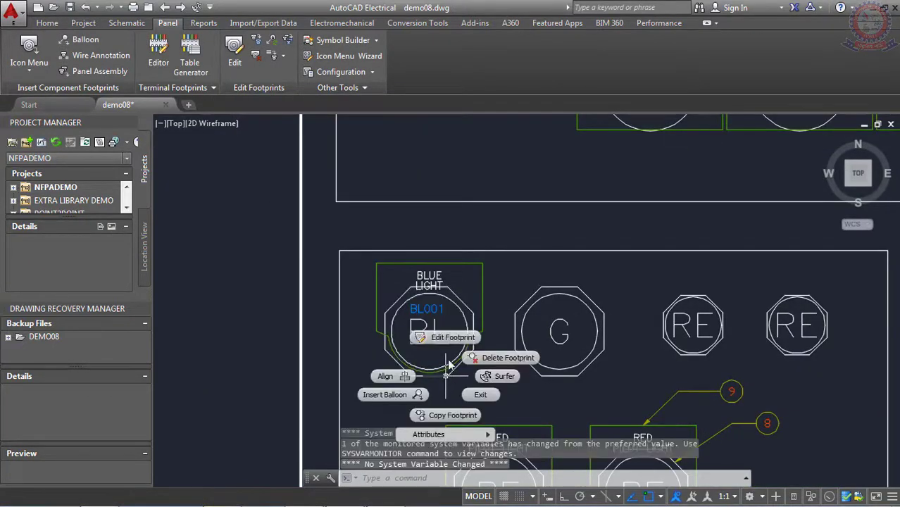
click(457, 335)
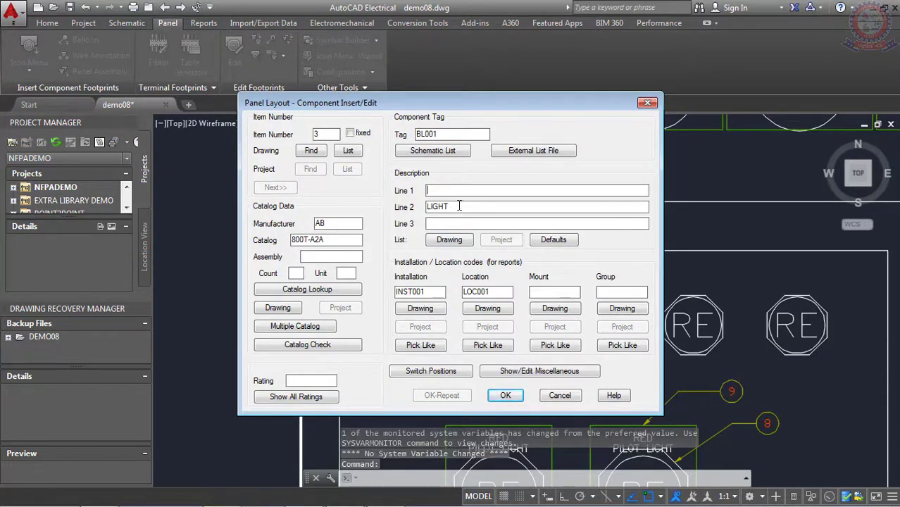
click(651, 105)
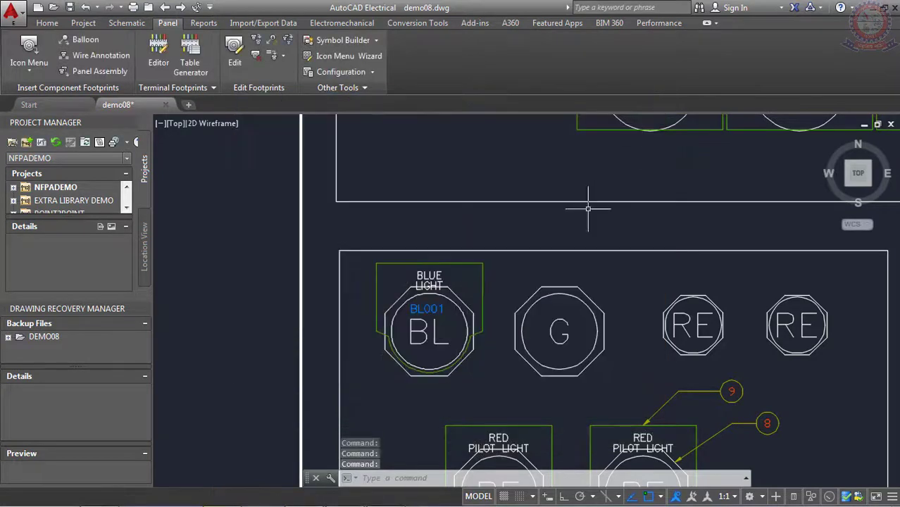
scroll(426, 292, up, 3)
scroll(430, 295, up, 4)
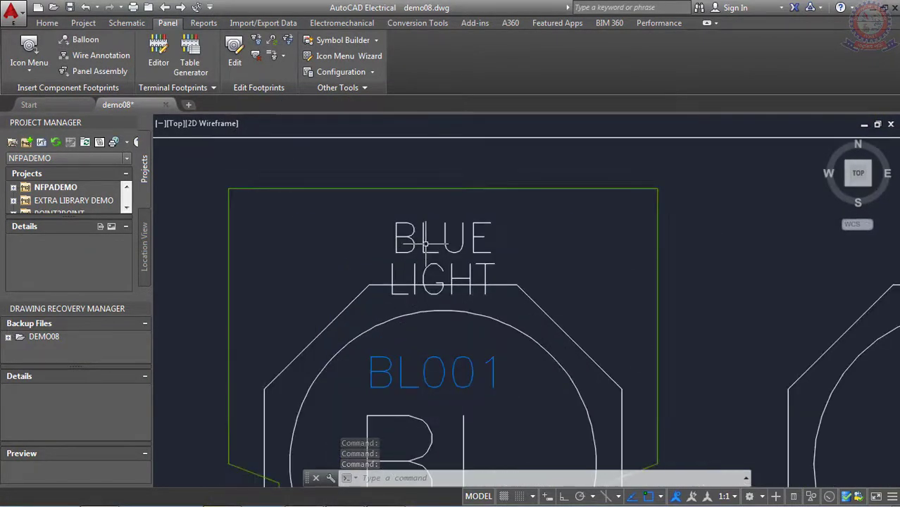
right_click(424, 244)
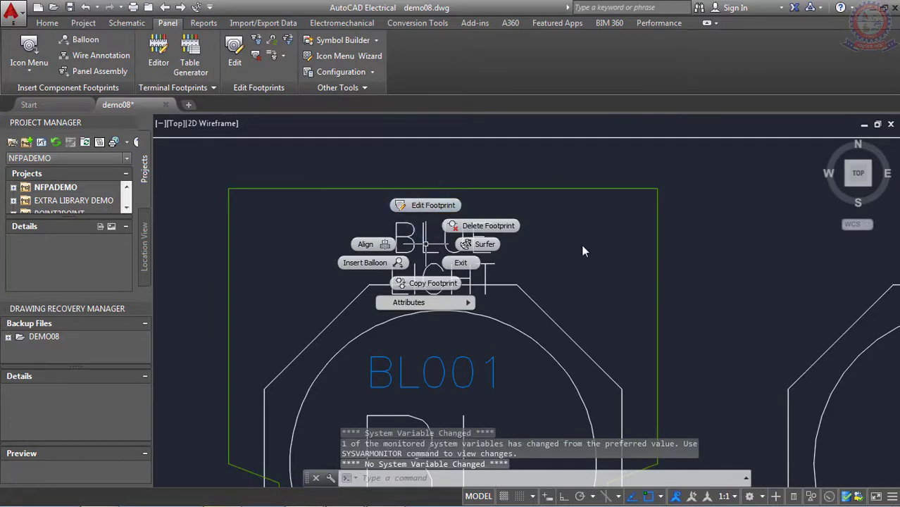
scroll(580, 252, down, 3)
key(Escape)
scroll(581, 252, up, 3)
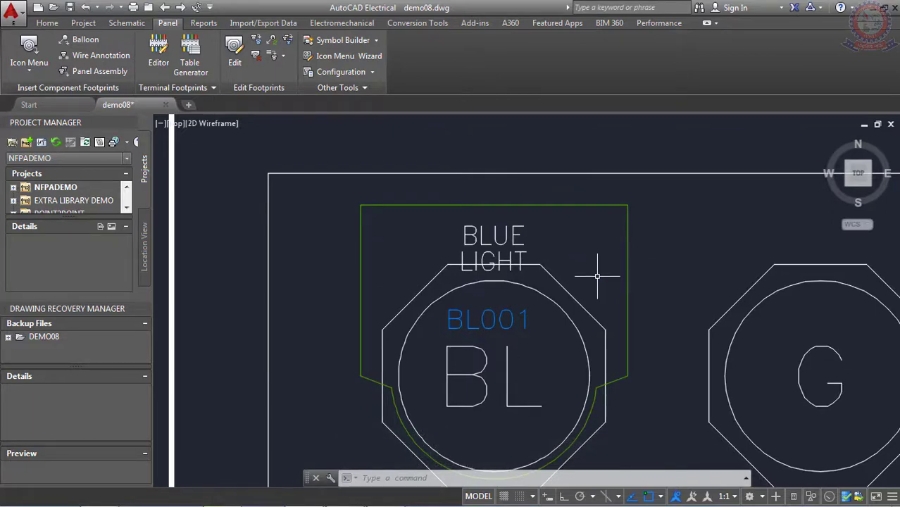
scroll(572, 257, down, 2)
mouse_move(573, 257)
middle_down()
mouse_move(564, 266)
mouse_move(437, 232)
middle_up()
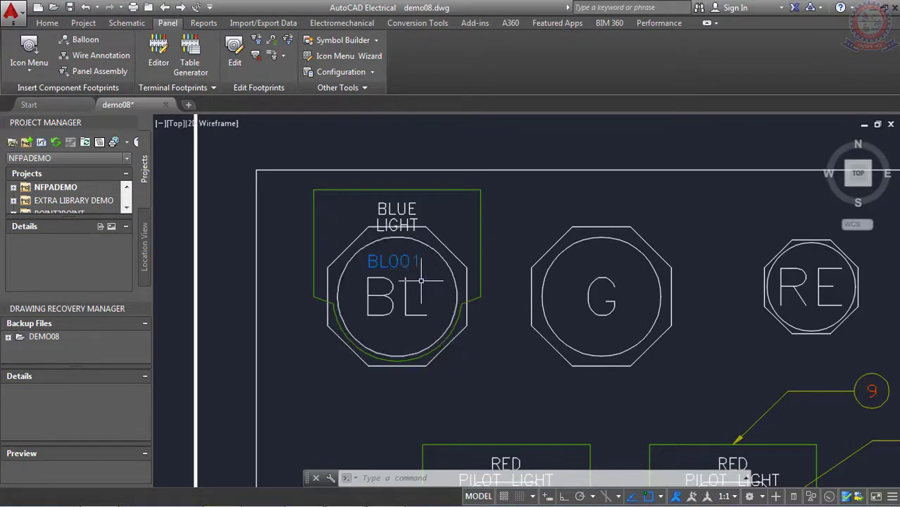
scroll(420, 281, up, 2)
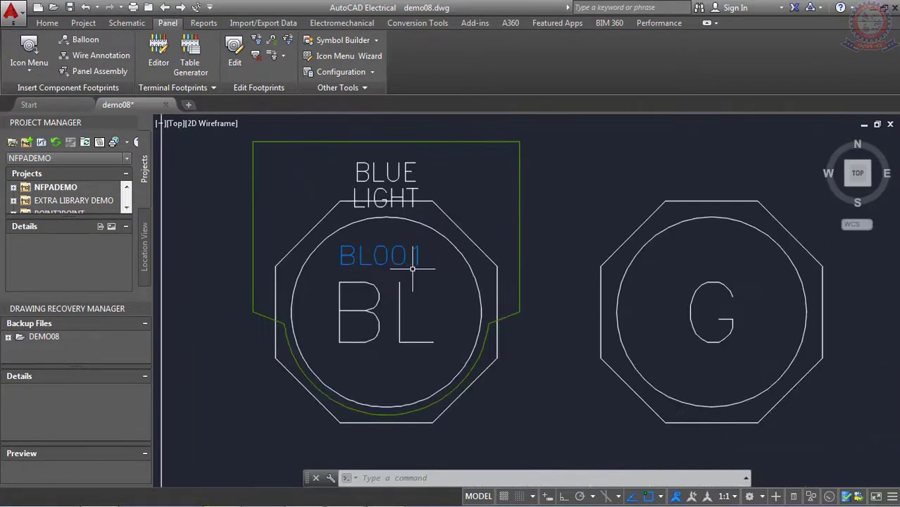
right_click(426, 227)
click(429, 175)
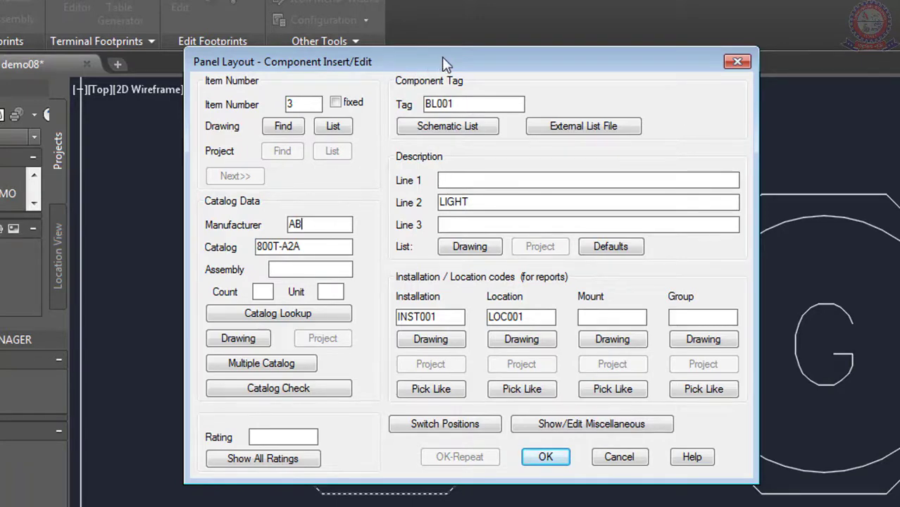
mouse_move(443, 63)
mouse_down()
mouse_move(745, 151)
mouse_move(616, 113)
mouse_move(479, 102)
mouse_up()
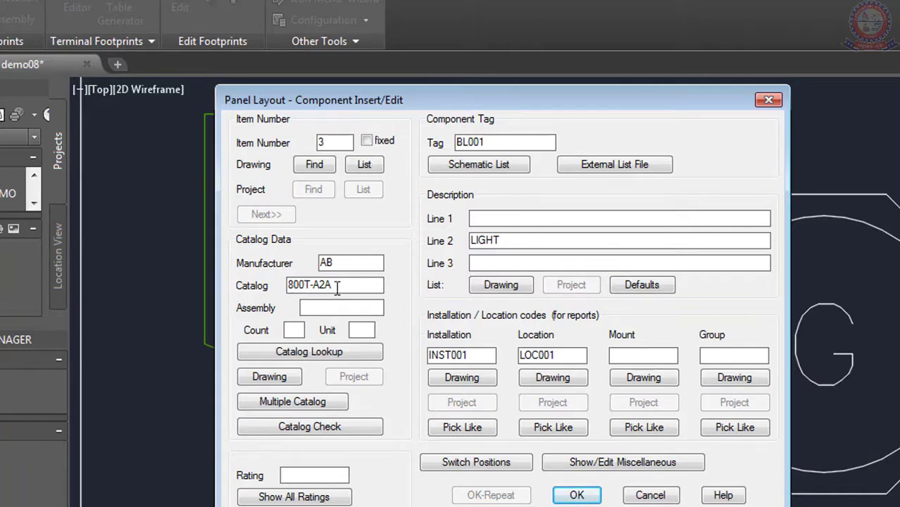
drag(345, 288, 240, 296)
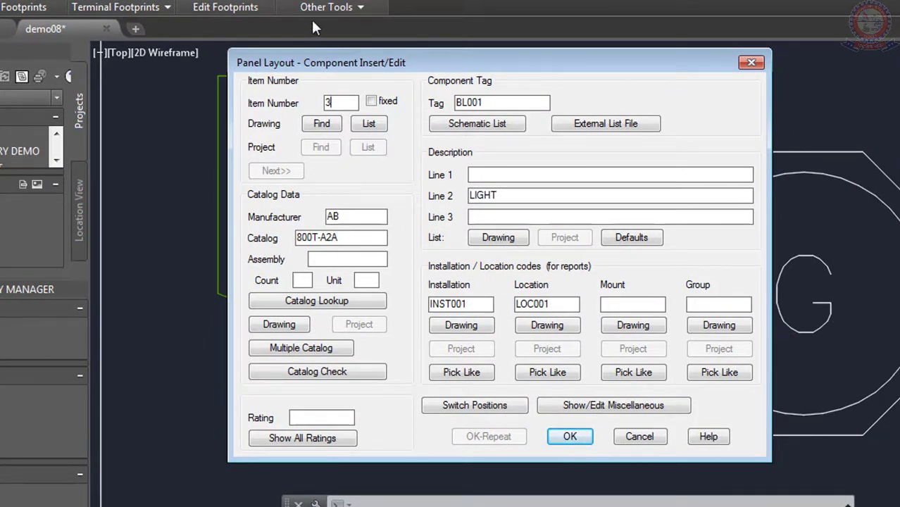
drag(485, 101, 446, 96)
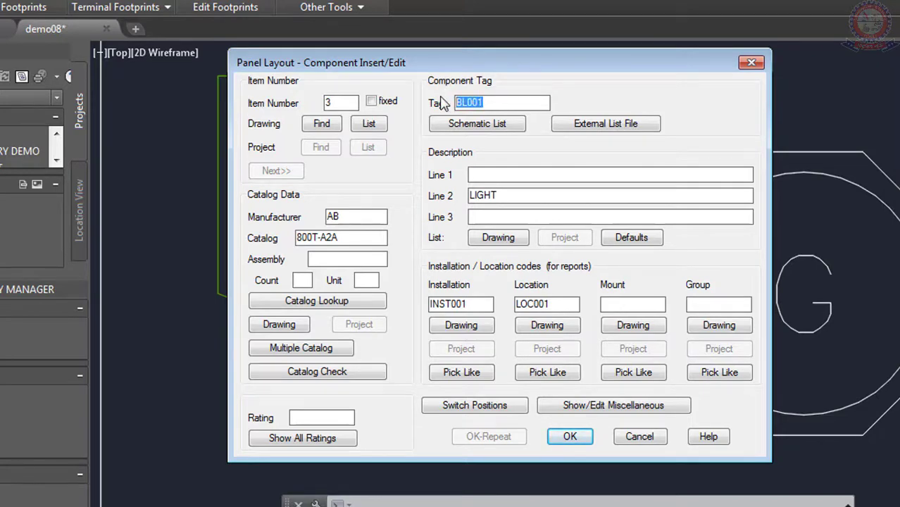
click(472, 176)
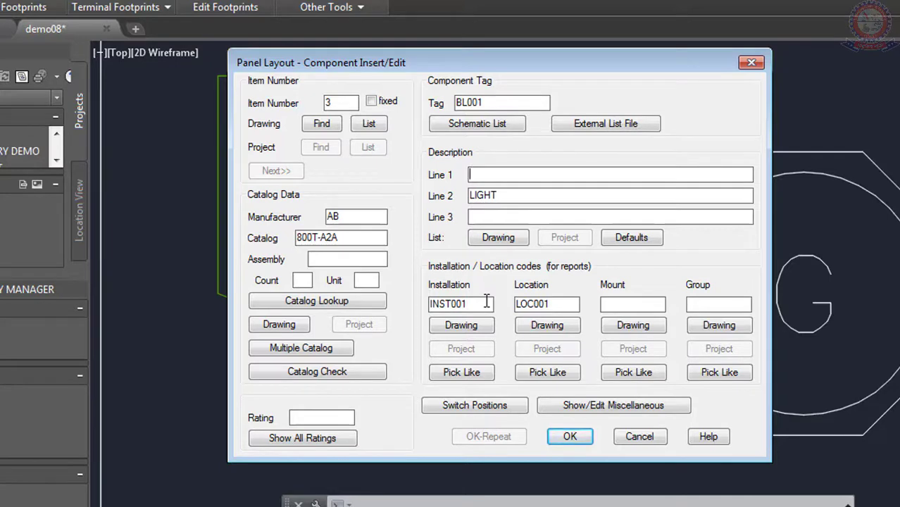
Accept the component properties, frame the whole panel, and select the G pilot light footprint
click(572, 437)
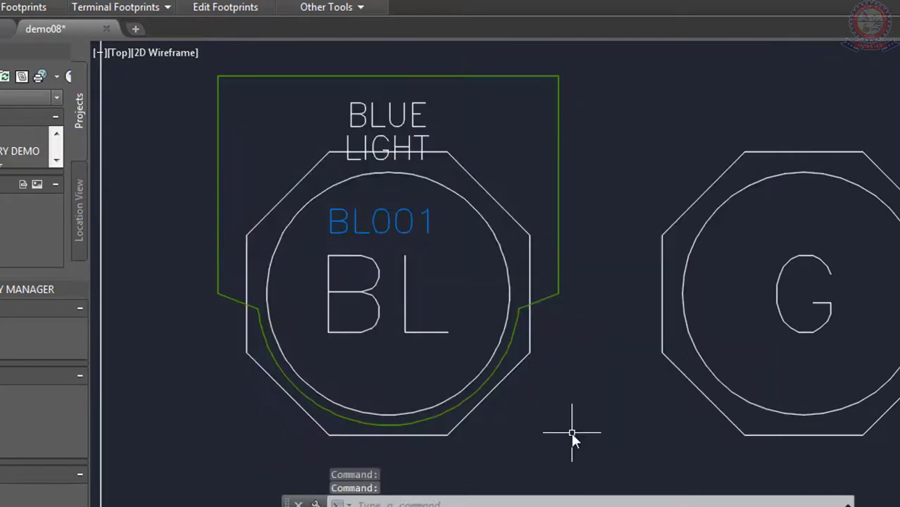
scroll(574, 415, down, 2)
mouse_move(576, 401)
middle_down()
mouse_move(495, 318)
mouse_move(462, 267)
middle_up()
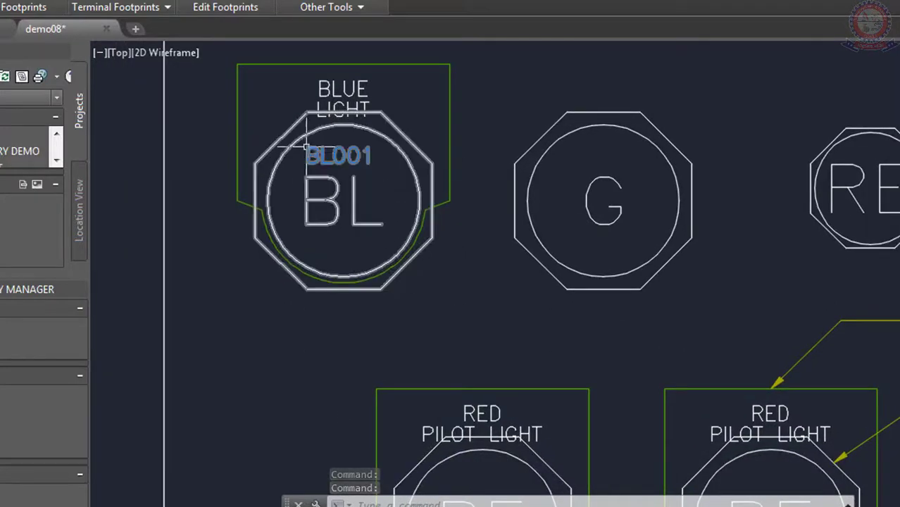
scroll(384, 187, down, 4)
middle_drag(423, 238, 382, 281)
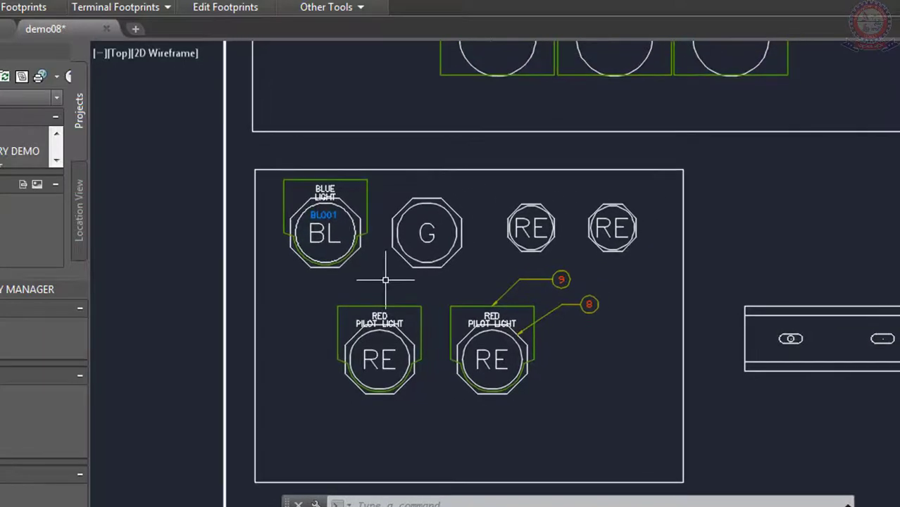
scroll(386, 281, up, 2)
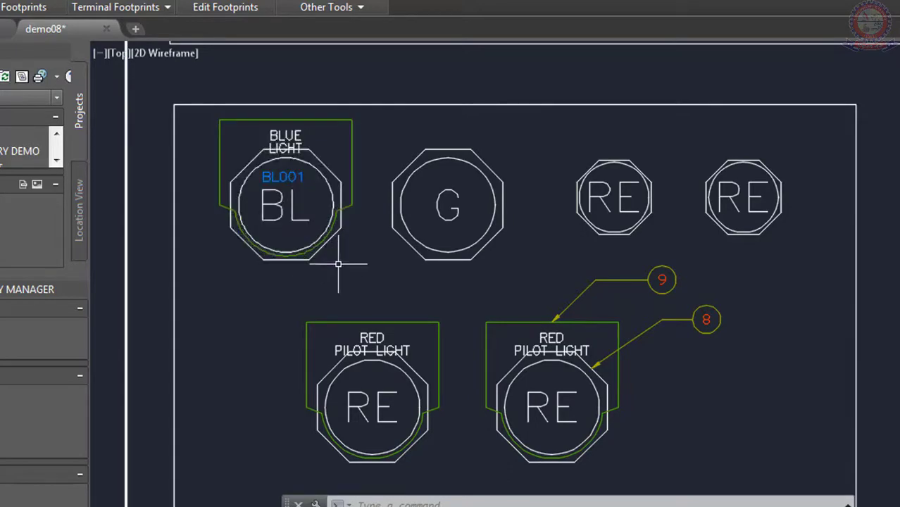
click(462, 256)
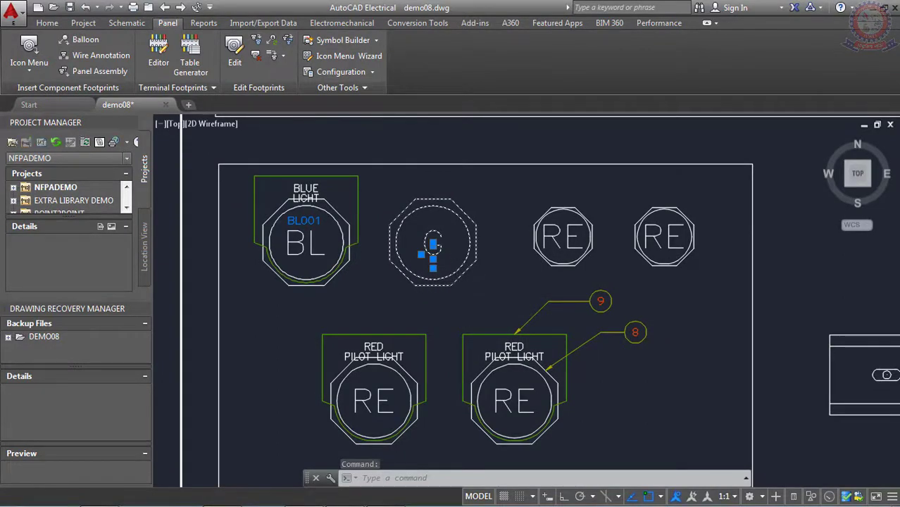
Copy and paste the G pilot light footprint beside the red lights, then delete the copy
key(ctrl+c)
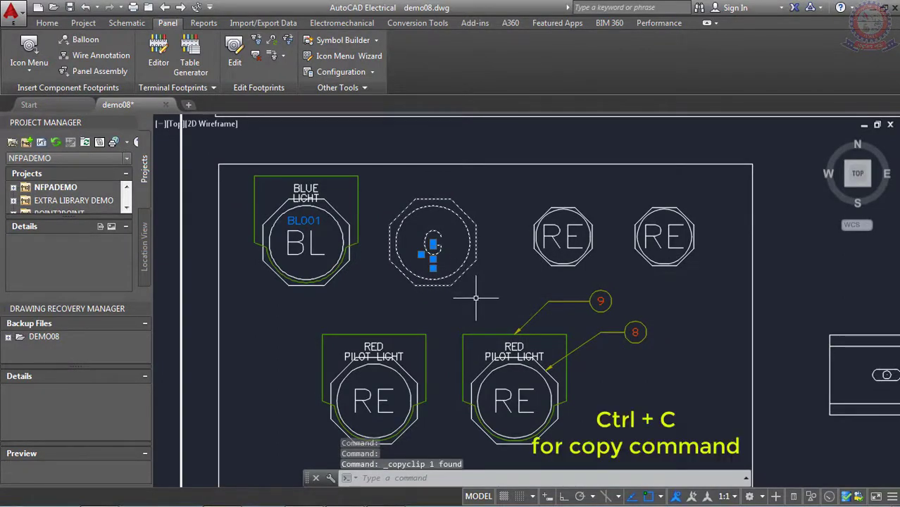
key(ctrl+v)
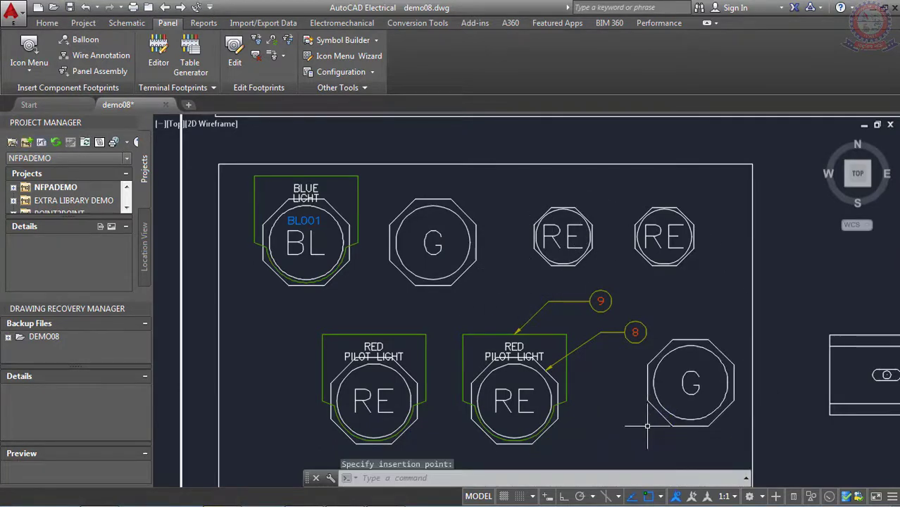
click(690, 426)
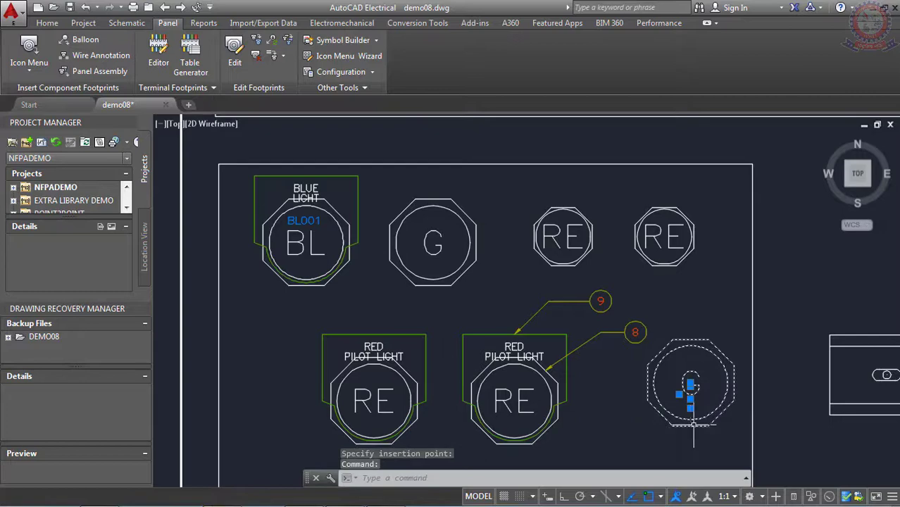
key(Delete)
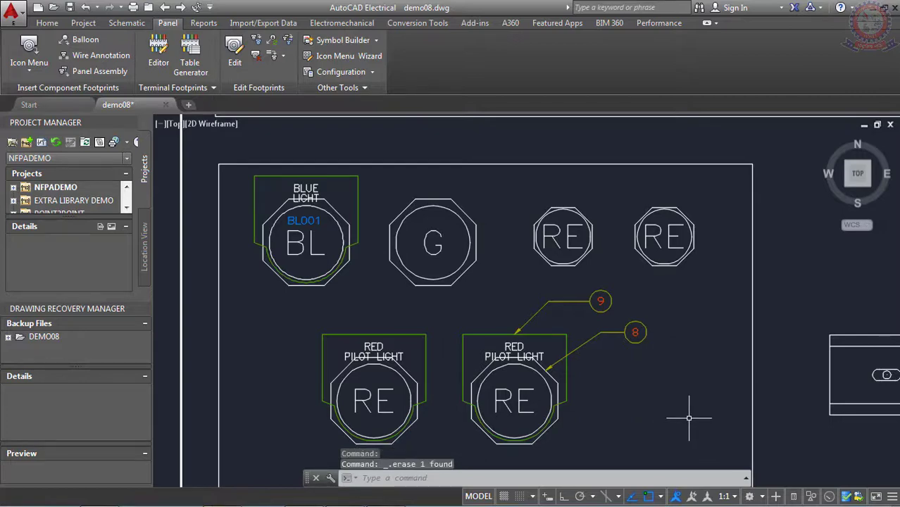
Use COPY with Polar Tracking to place five RE copies right of and below the top-row RE
text(c)
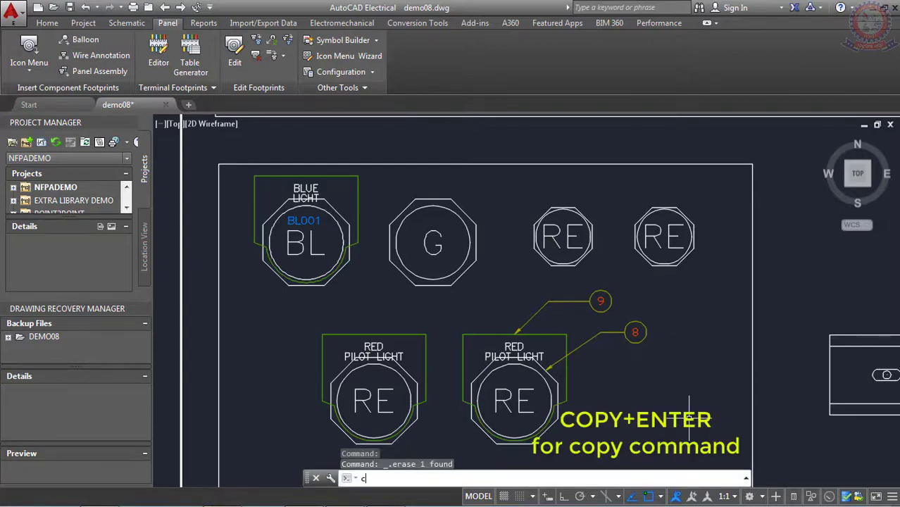
text(op)
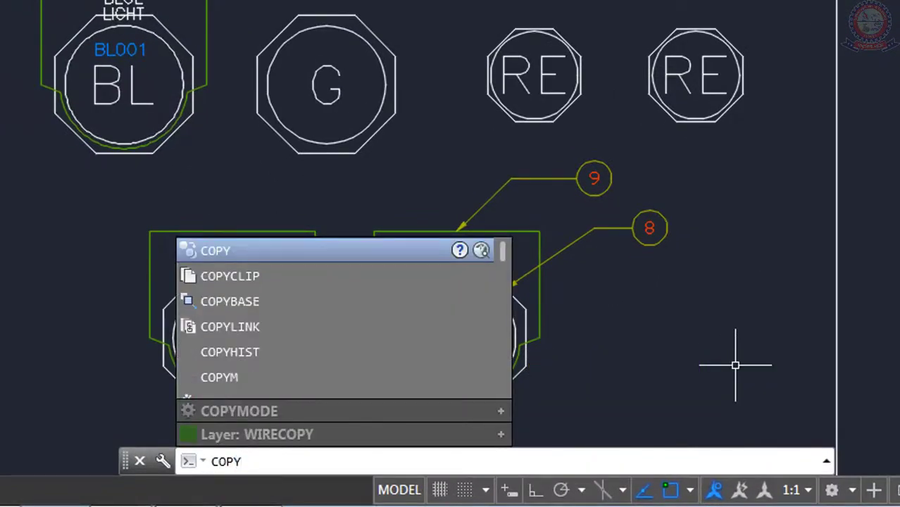
text(y)
key(Return)
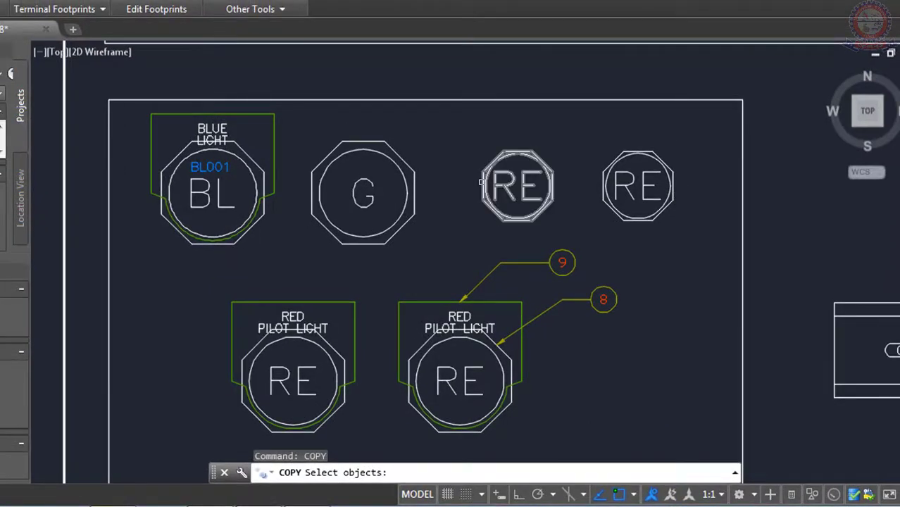
click(485, 180)
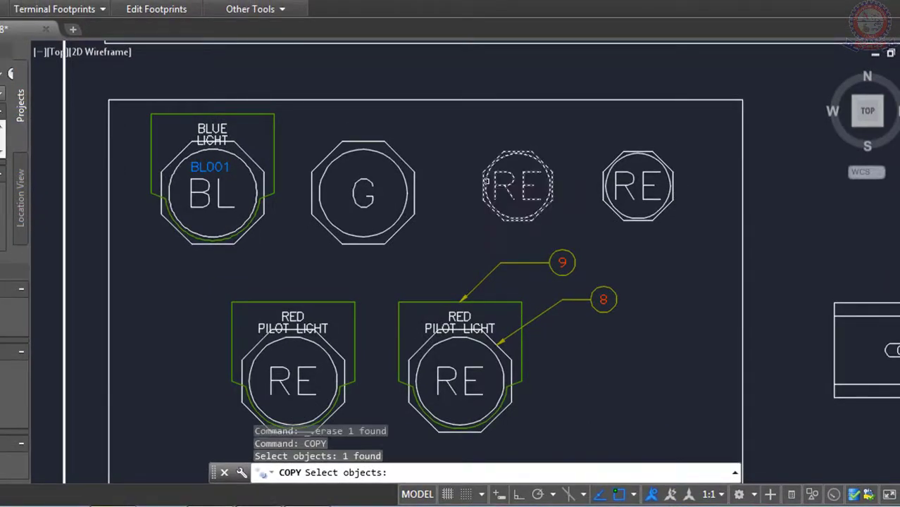
key(Return)
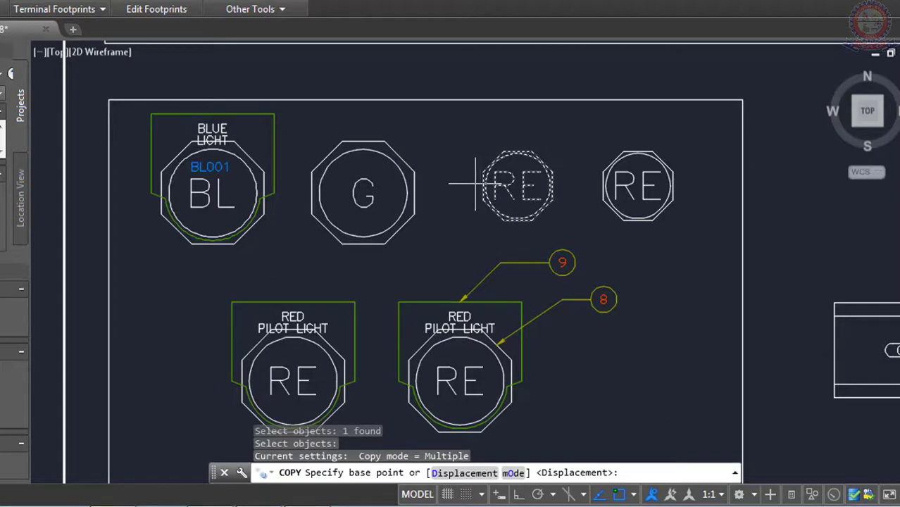
click(476, 184)
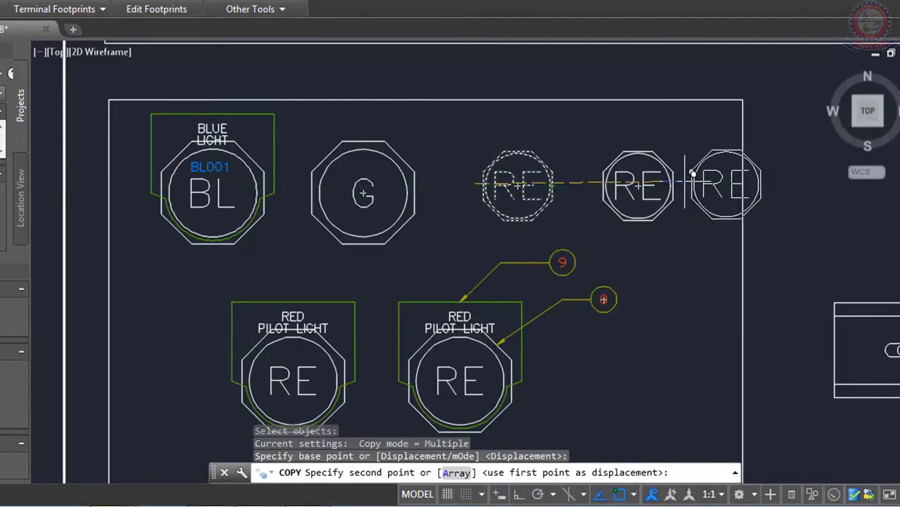
click(539, 495)
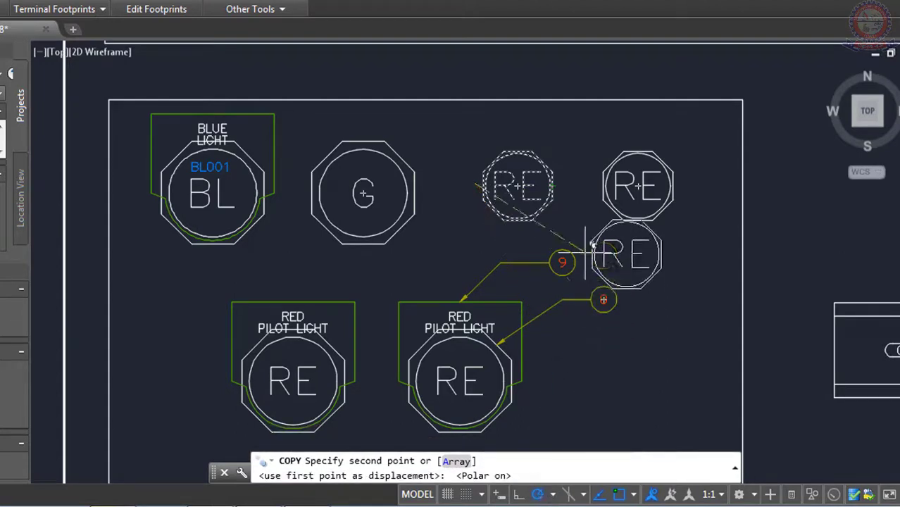
click(597, 176)
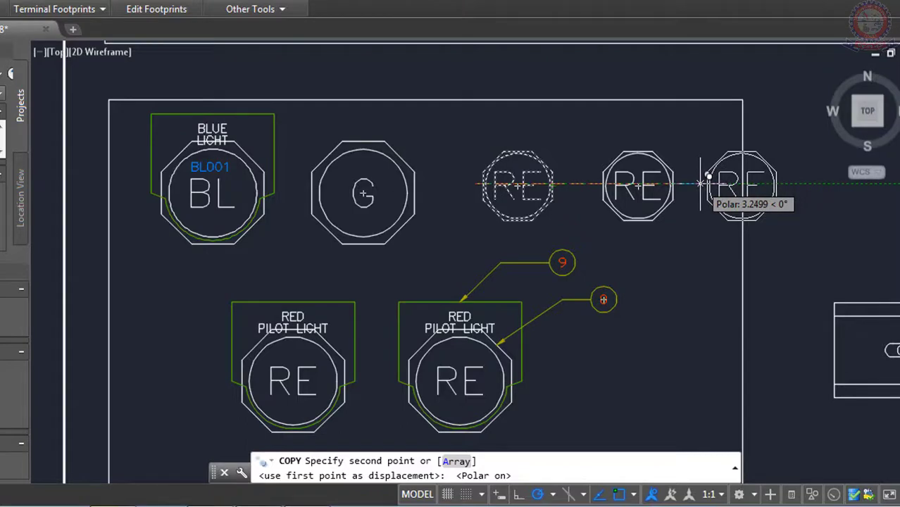
click(703, 182)
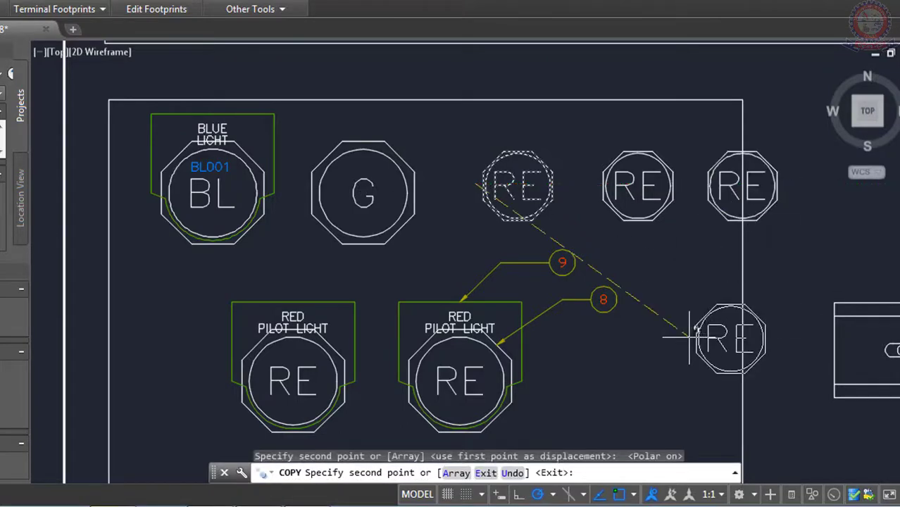
click(713, 285)
click(706, 350)
click(698, 402)
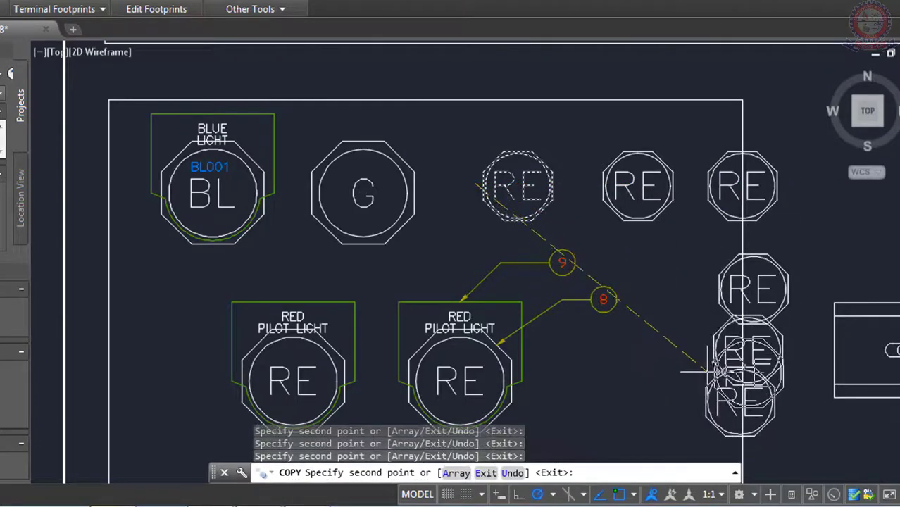
key(Escape)
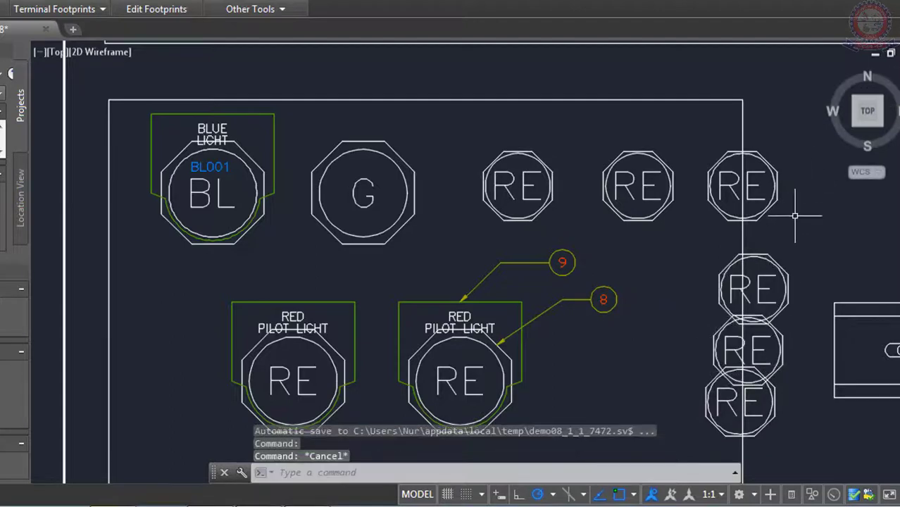
key(Escape)
Erase the three RE copies in the right-hand column
click(780, 407)
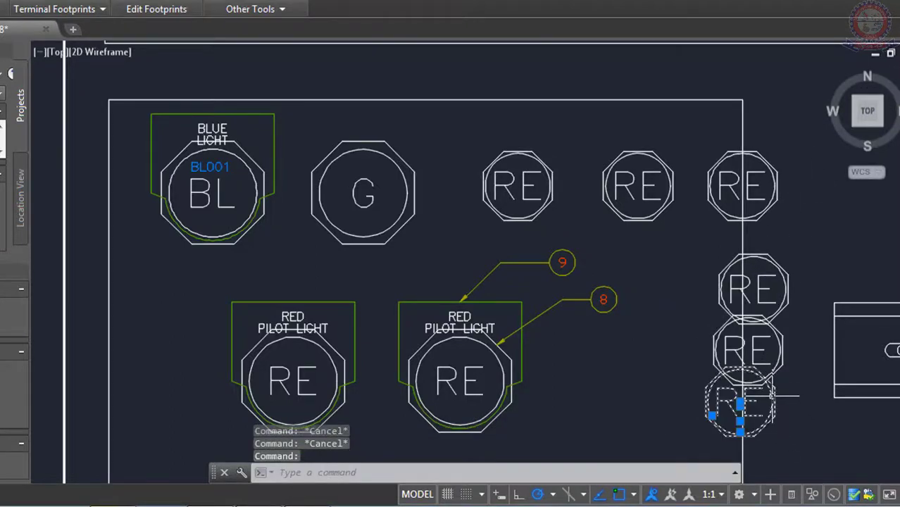
key(Delete)
click(783, 354)
key(Delete)
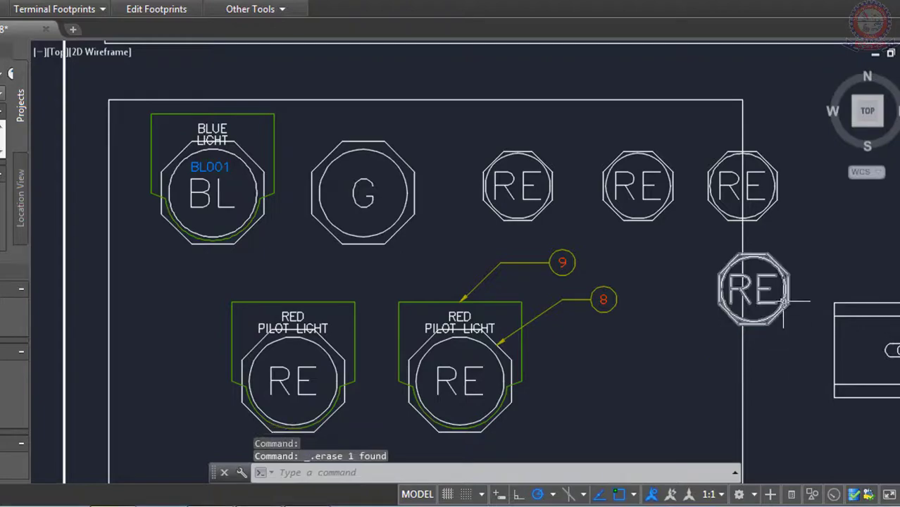
click(755, 285)
key(Delete)
key(Delete)
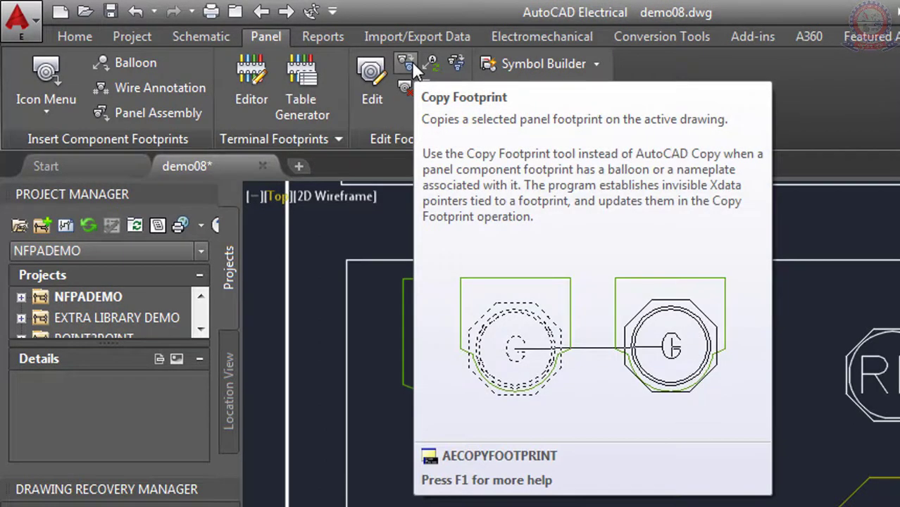
Start a Copy Footprint of the right RE light, then cancel the component dialog to abandon it
click(411, 61)
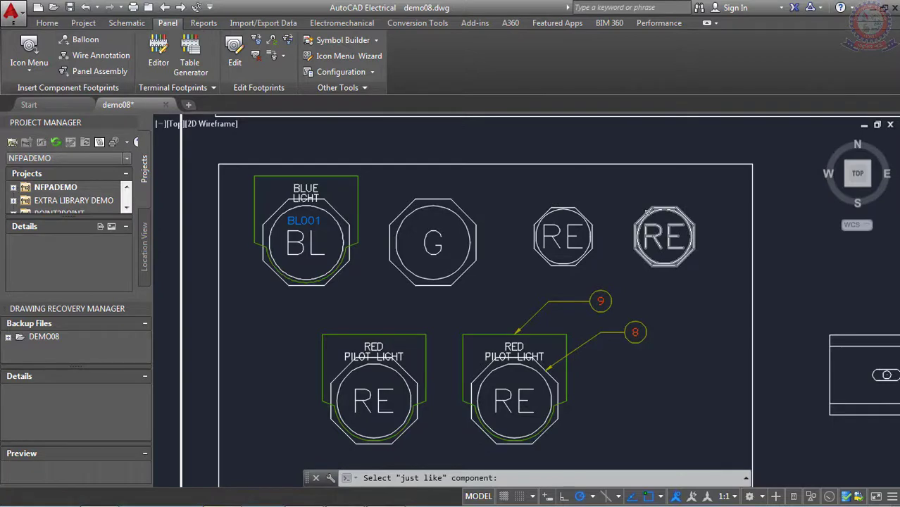
click(648, 212)
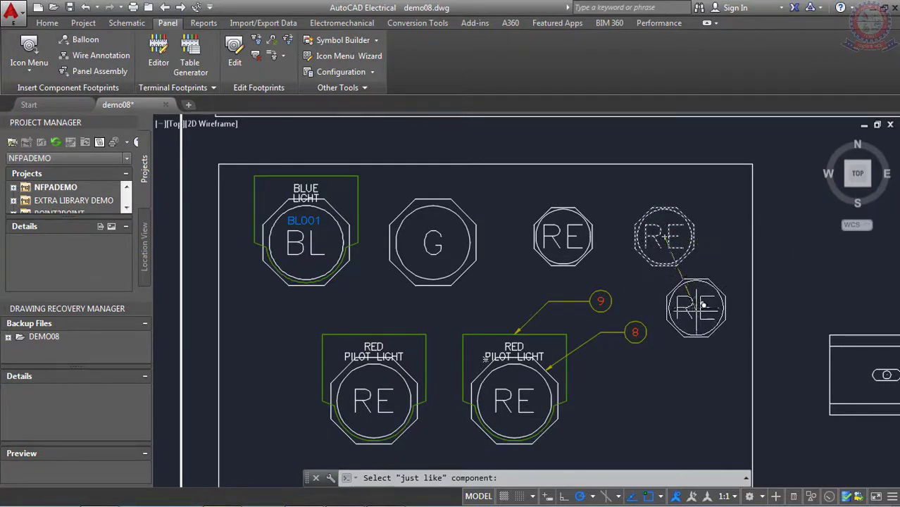
click(757, 234)
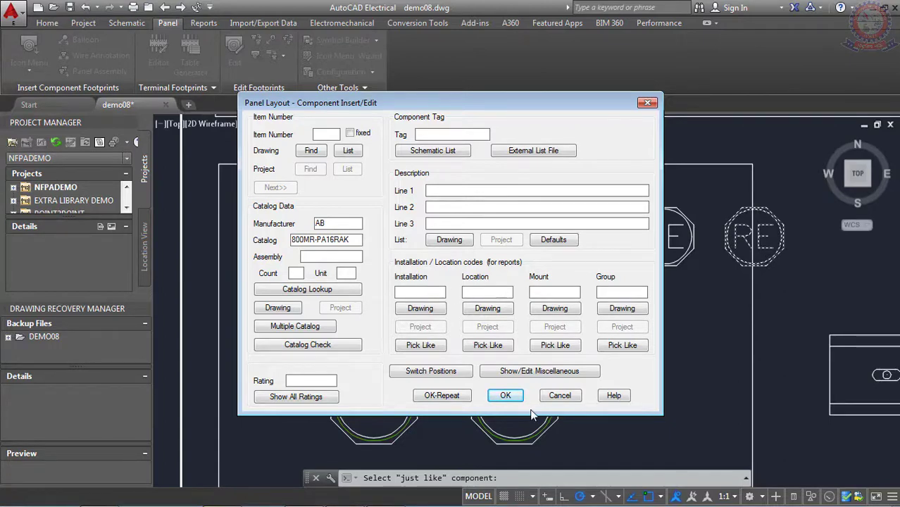
click(556, 395)
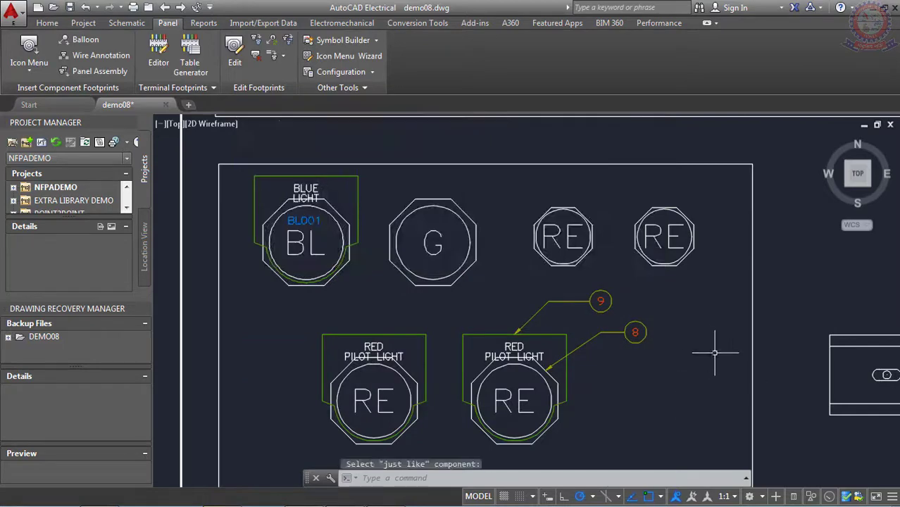
Copy the right RE footprint to its right, accepting its component data
scroll(702, 336, down, 1)
scroll(687, 312, up, 2)
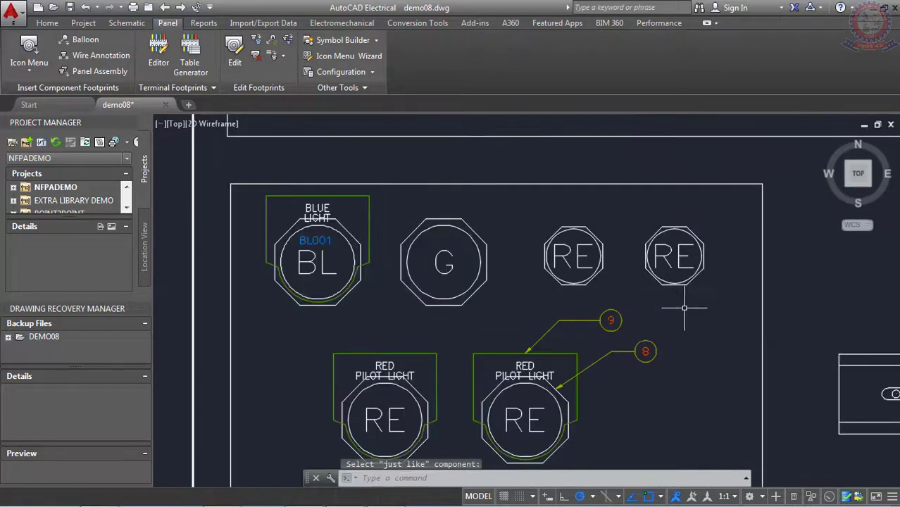
scroll(688, 311, down, 1)
mouse_move(687, 311)
middle_down()
mouse_move(547, 301)
mouse_move(539, 248)
middle_up()
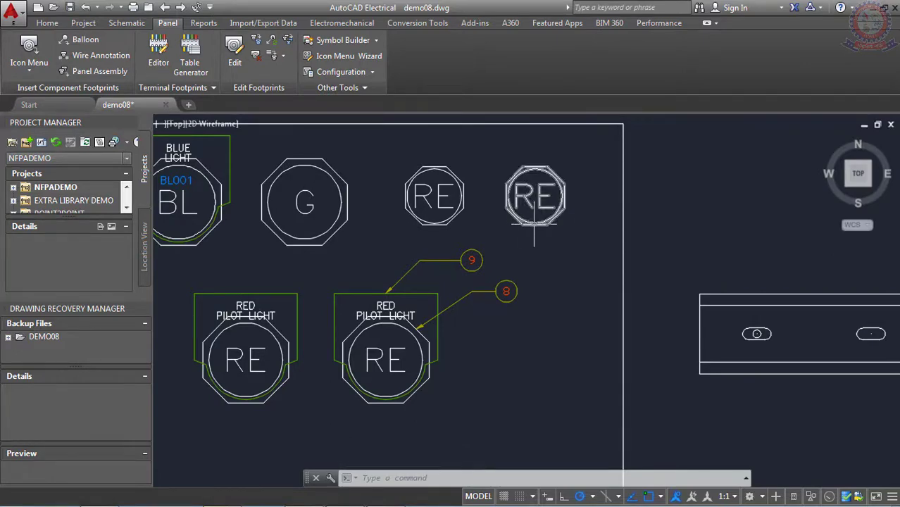
right_click(535, 223)
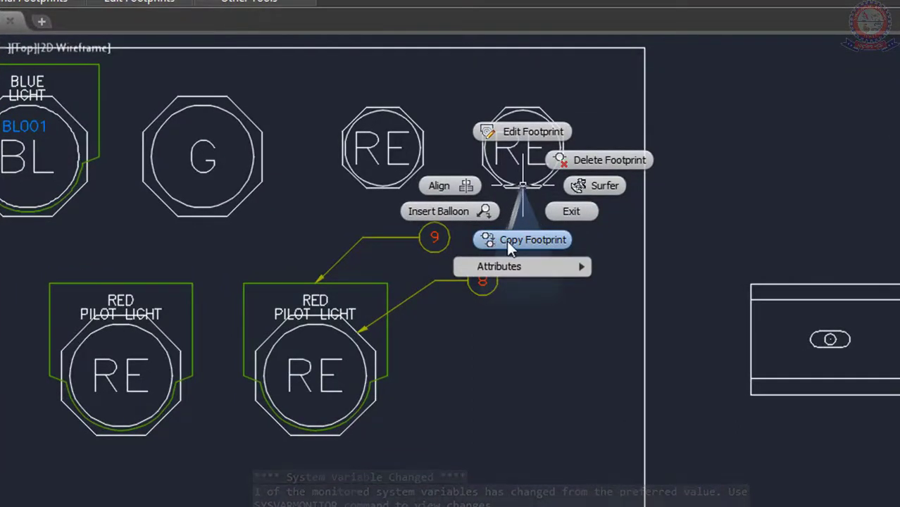
click(506, 241)
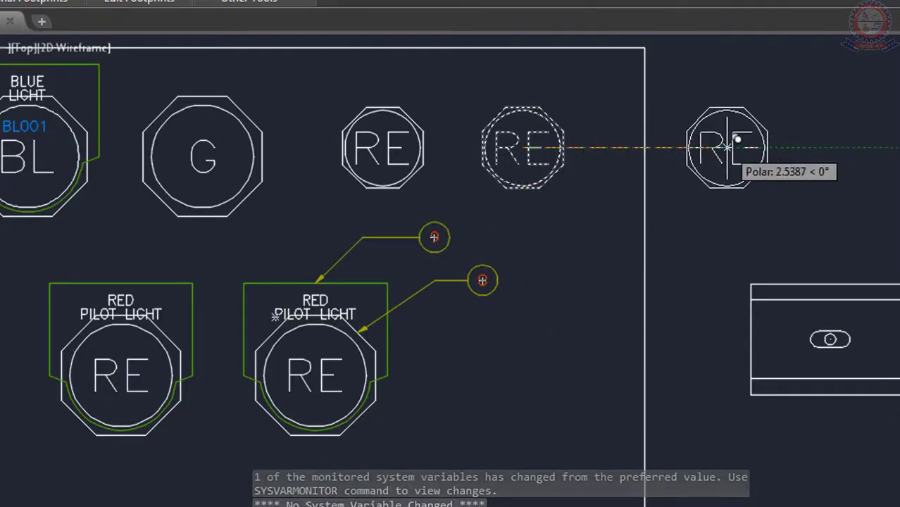
click(727, 146)
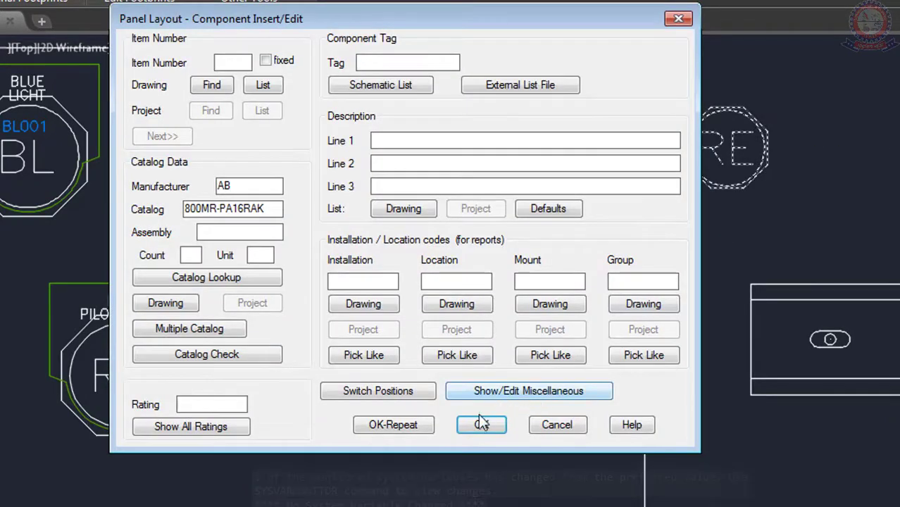
click(481, 425)
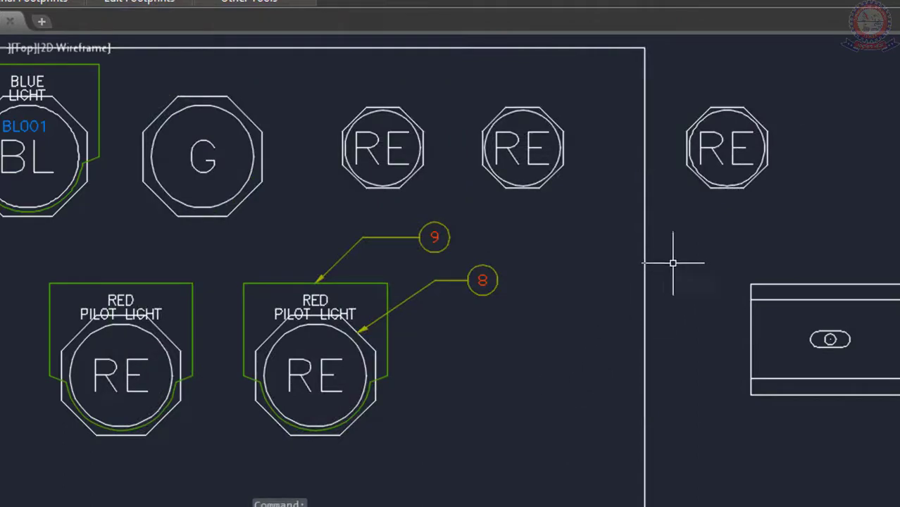
Window-select the copied RE footprint and erase it
click(791, 202)
click(693, 95)
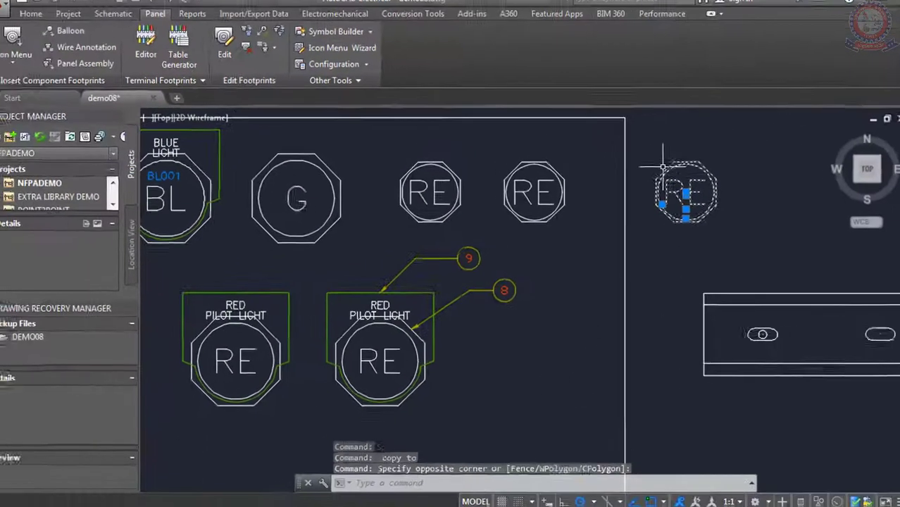
key(Delete)
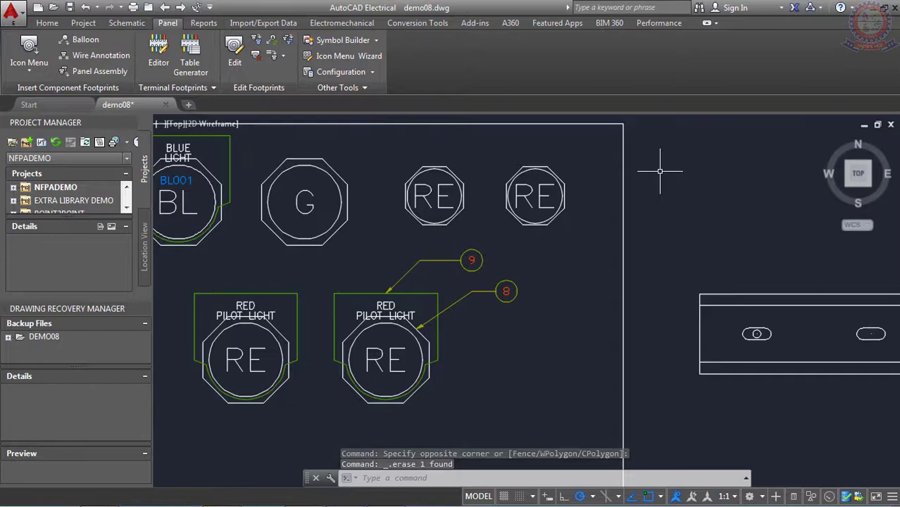
scroll(496, 202, down, 2)
scroll(366, 225, up, 2)
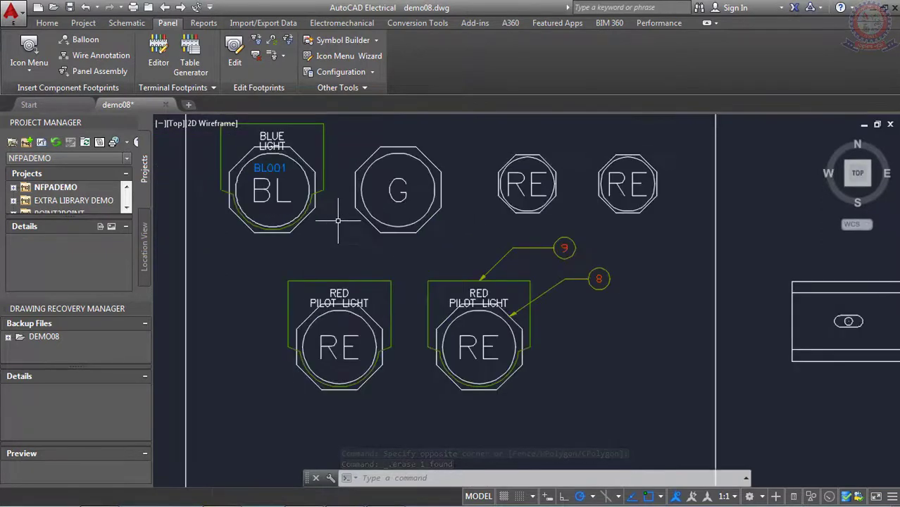